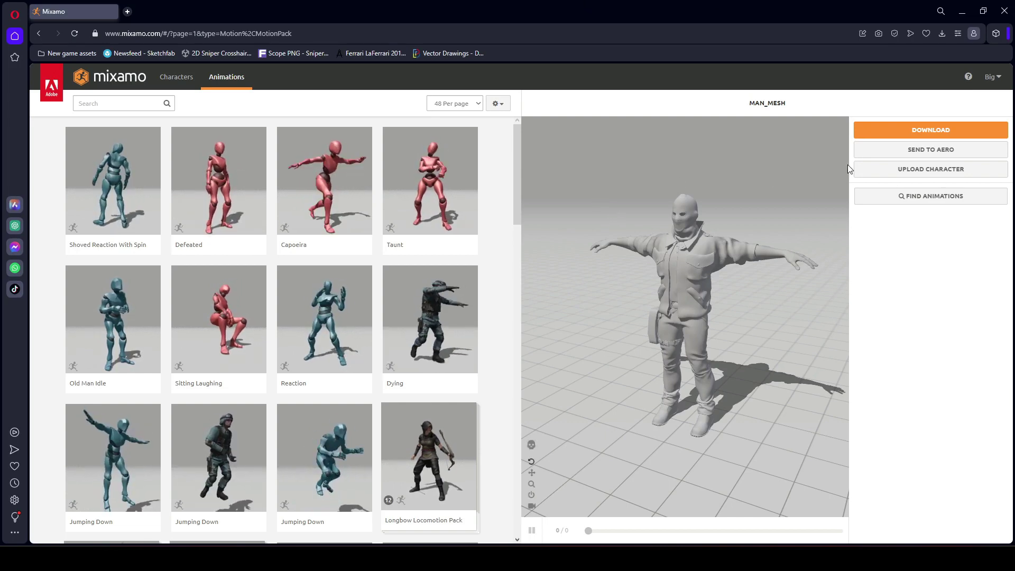
Search Mixamo for 'sprint to wall climb' and apply Sprint To Wall Climb to MAN_MESH
mouse_move(703, 310)
left_mouse_down()
mouse_move(745, 220)
mouse_move(693, 310)
left_mouse_up()
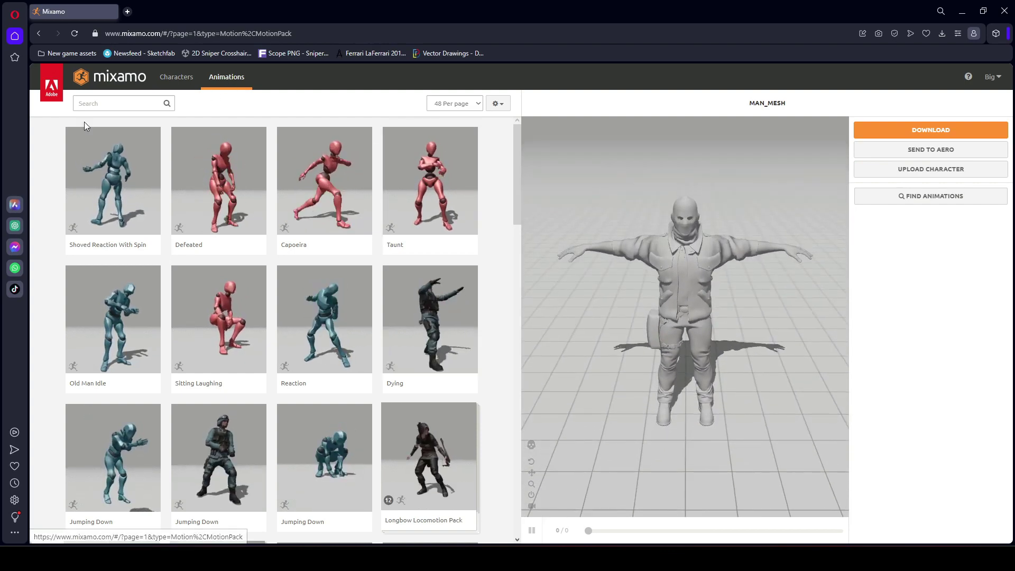
left_click(97, 104)
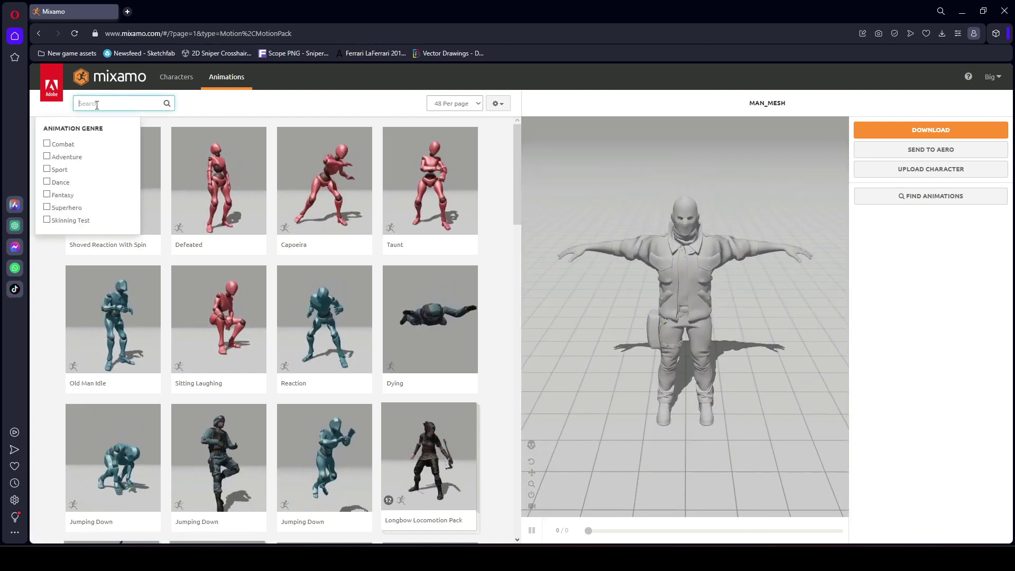
type("sprint to")
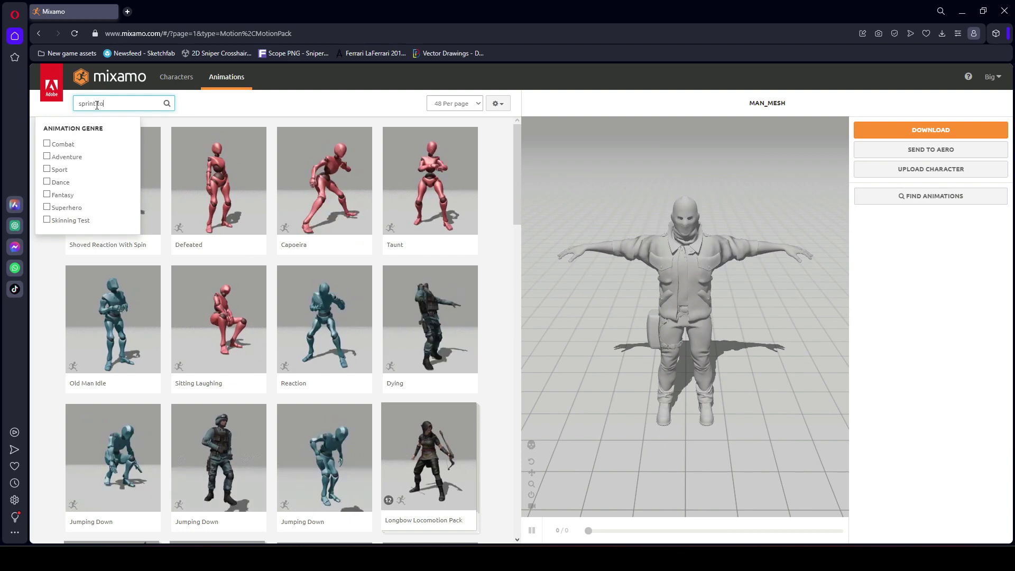
type(" wall climb")
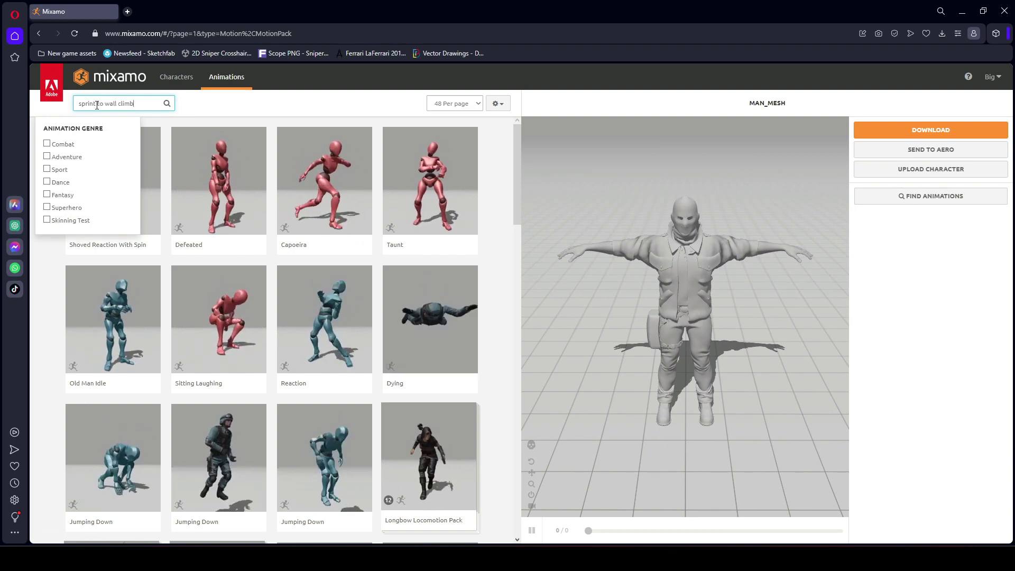
key("Return")
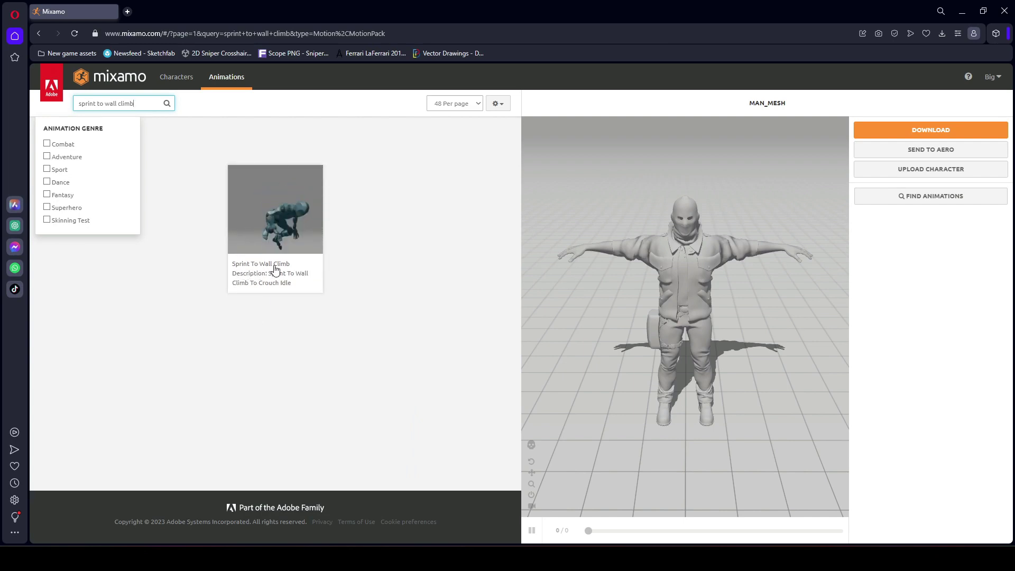
left_click(297, 228)
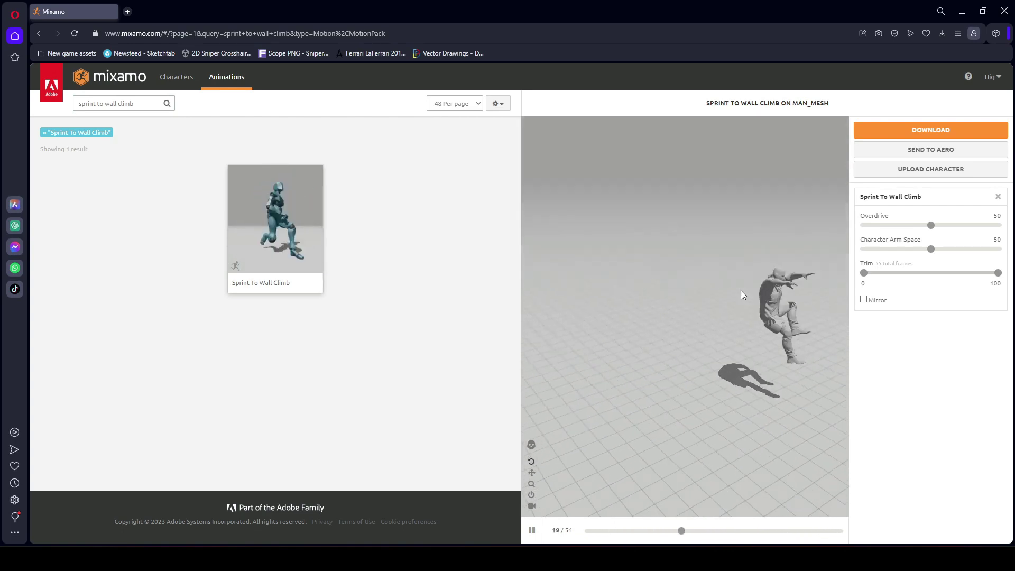
key("alt+Left")
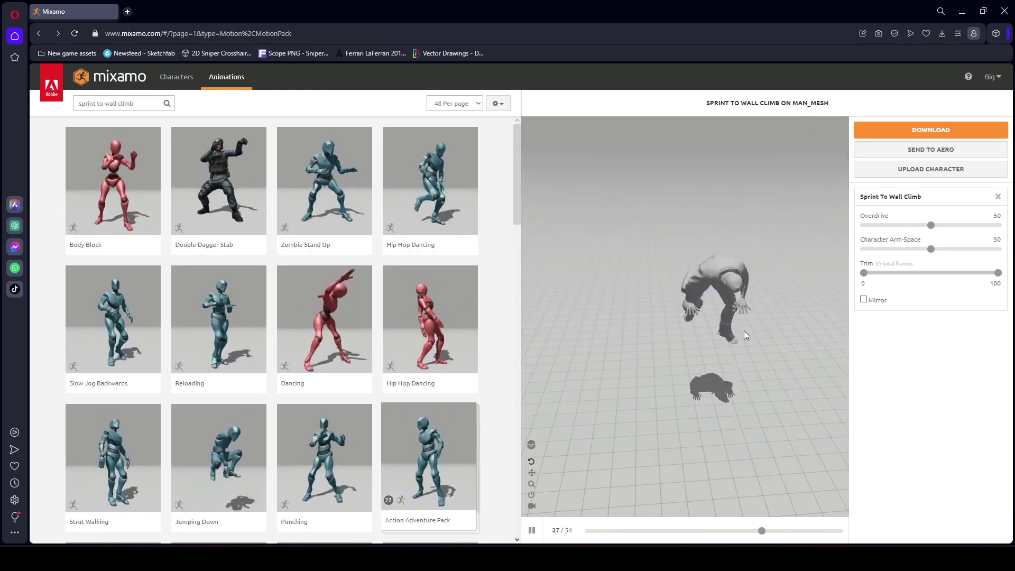
Download Sprint To Wall Climb as FBX for Unity, Without Skin, at 30 fps
left_click(902, 129)
left_click(600, 173)
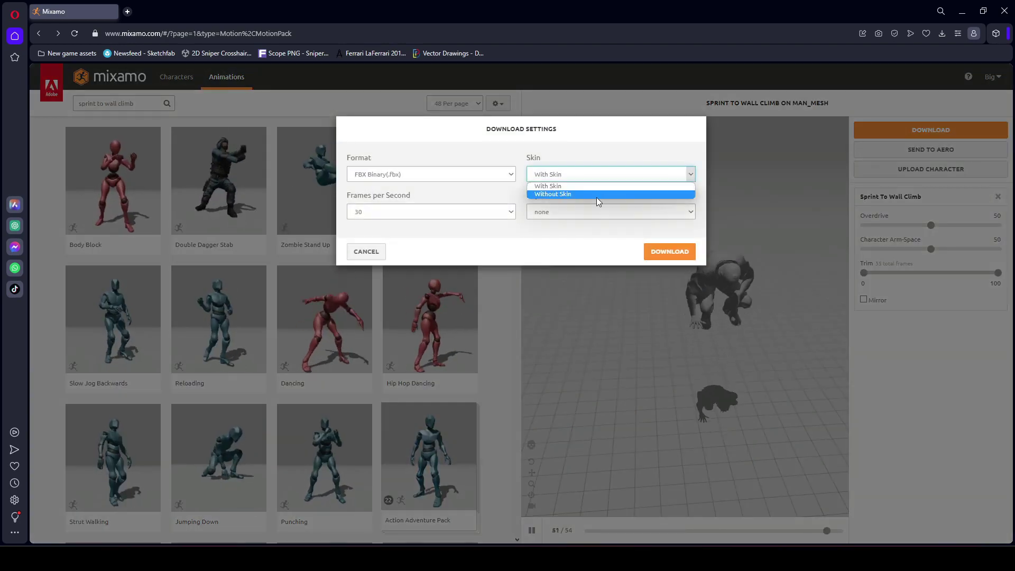
left_click(583, 194)
left_click(608, 174)
left_click(571, 194)
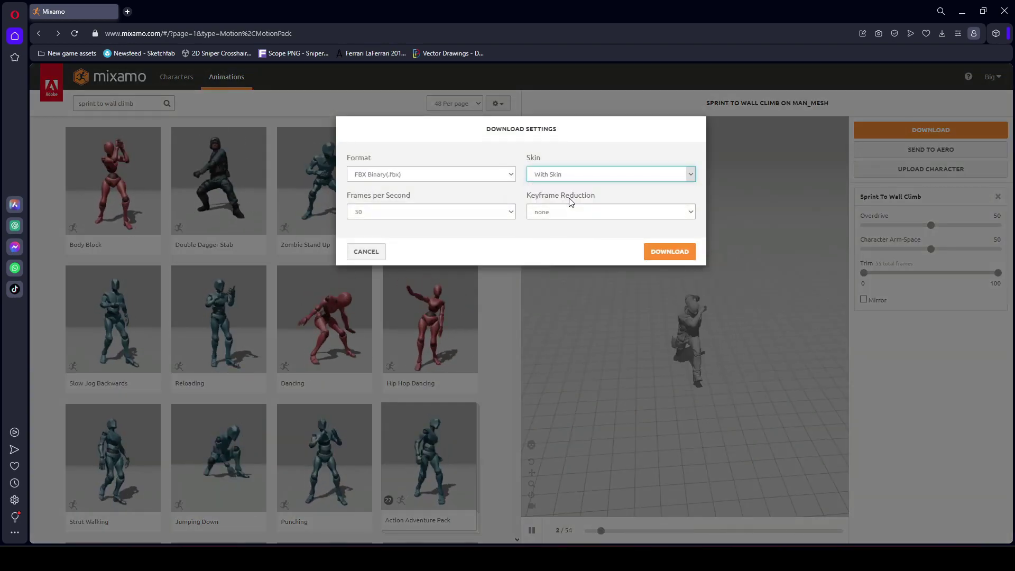
left_click(429, 181)
left_click(402, 203)
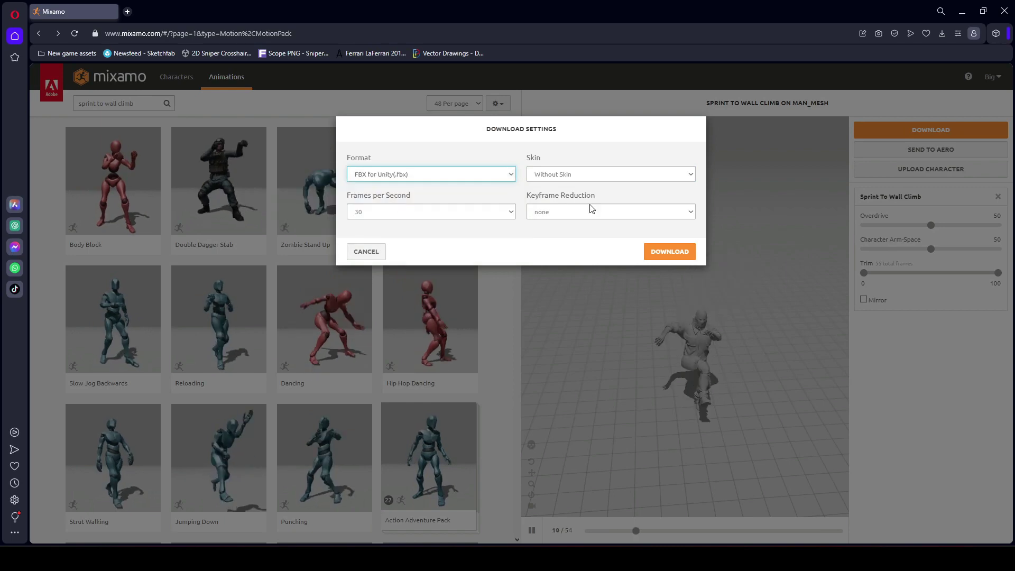
left_click(670, 253)
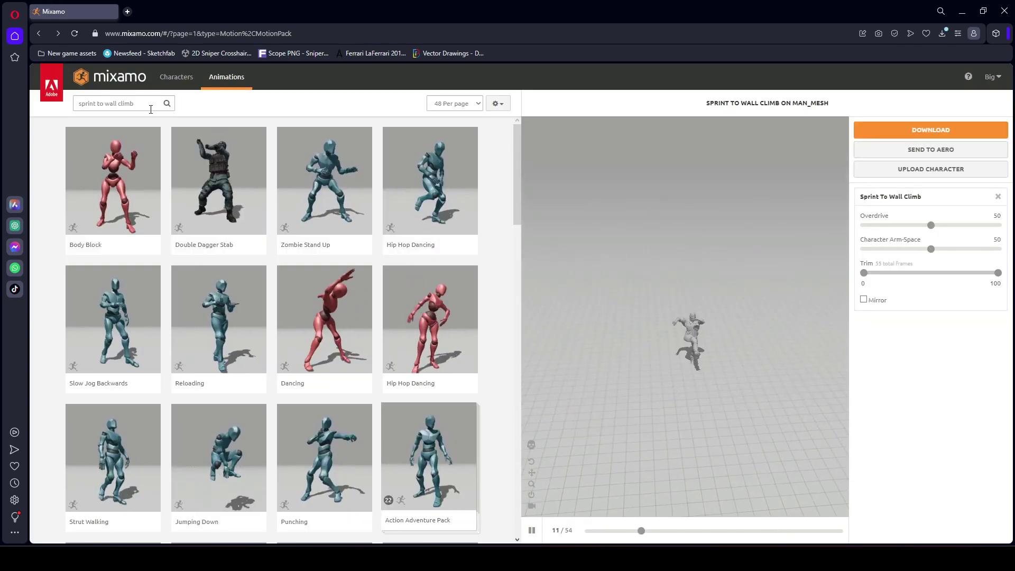
Find Crouched To Standing, apply it to MAN_MESH, and download it as FBX for Unity without skin
left_click_drag(154, 103, 66, 102)
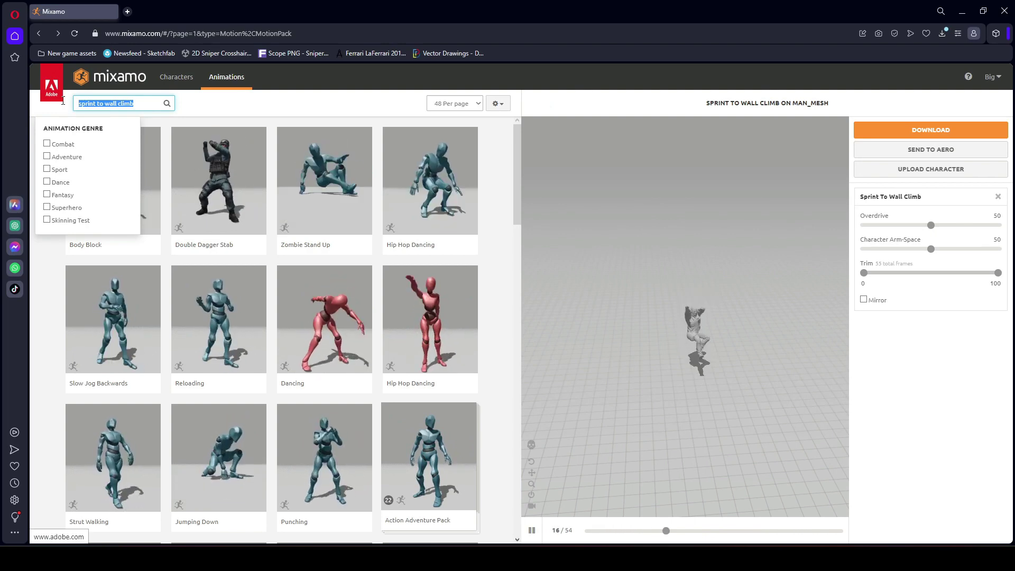
type("drounch t")
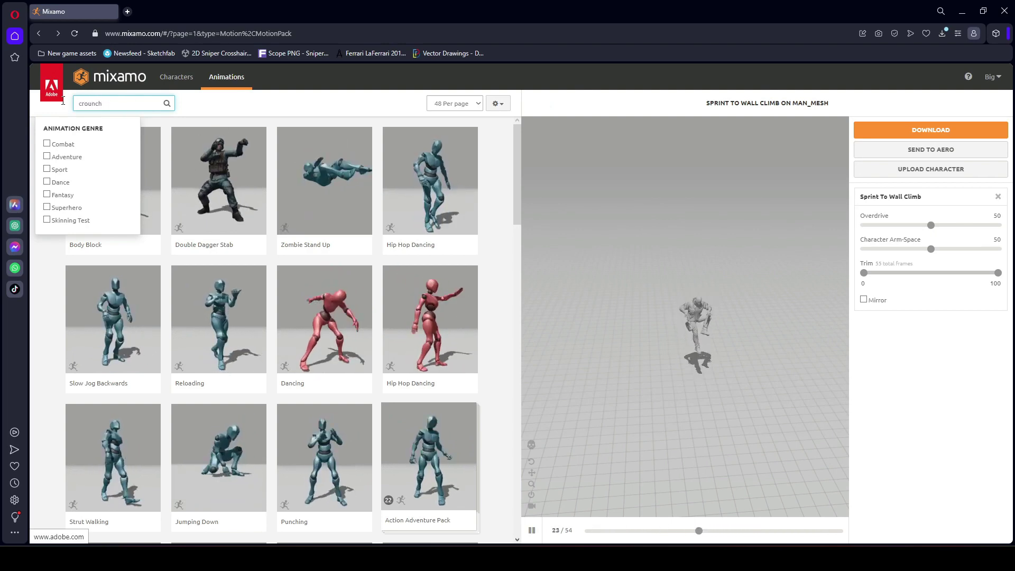
type("o stand")
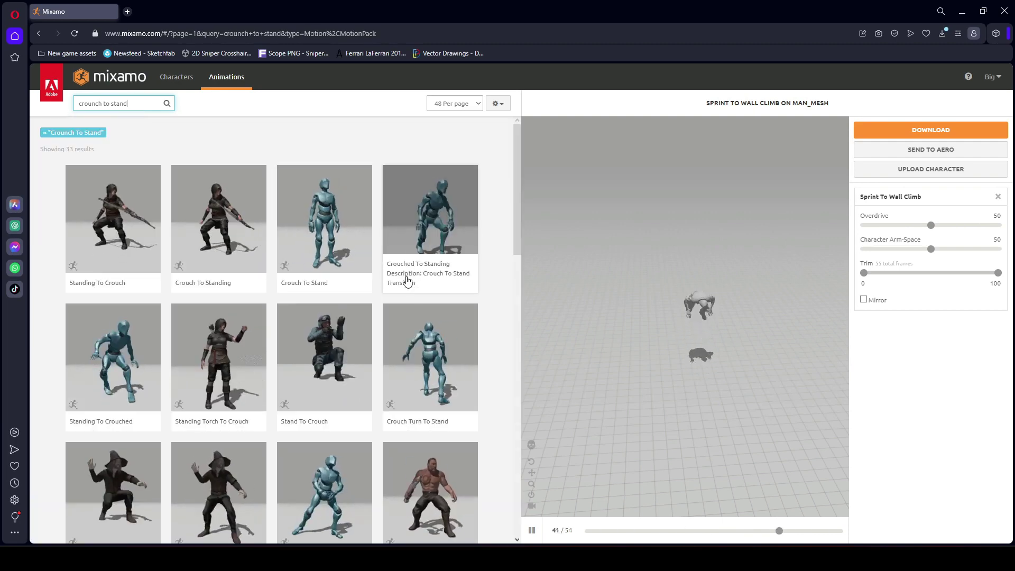
left_click(464, 198)
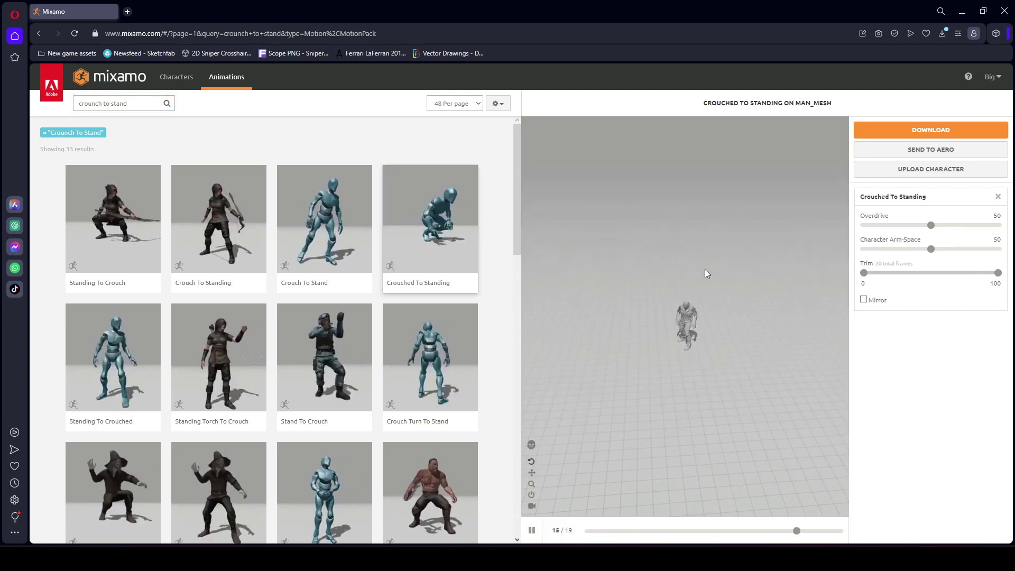
scroll(696, 357, "up", 5)
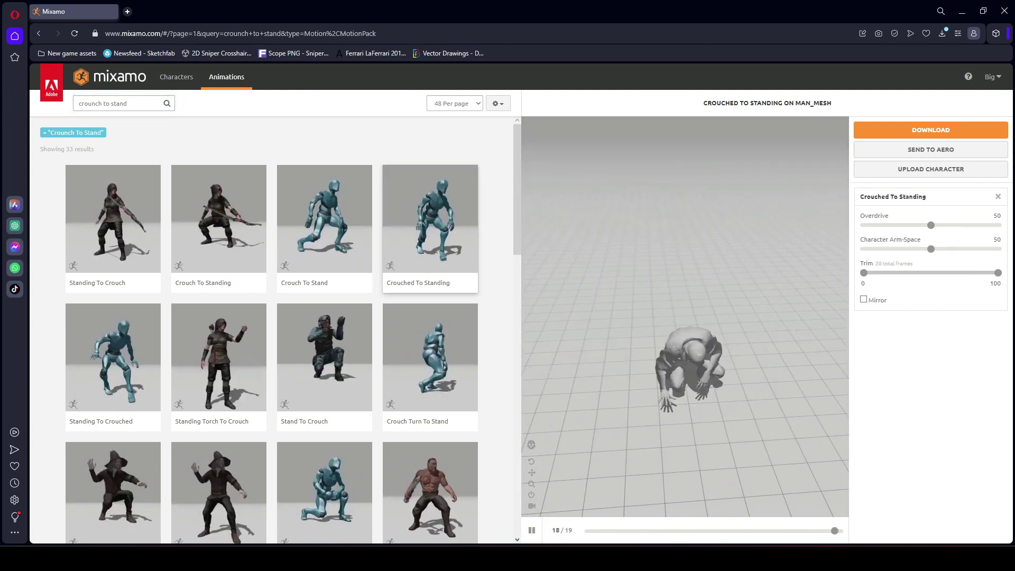
left_click(918, 132)
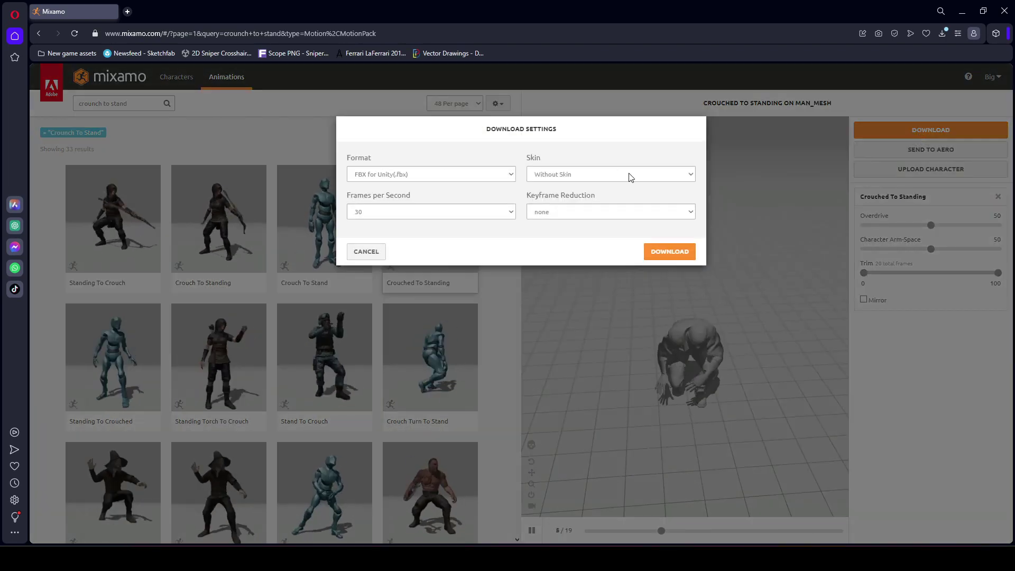
left_click(674, 255)
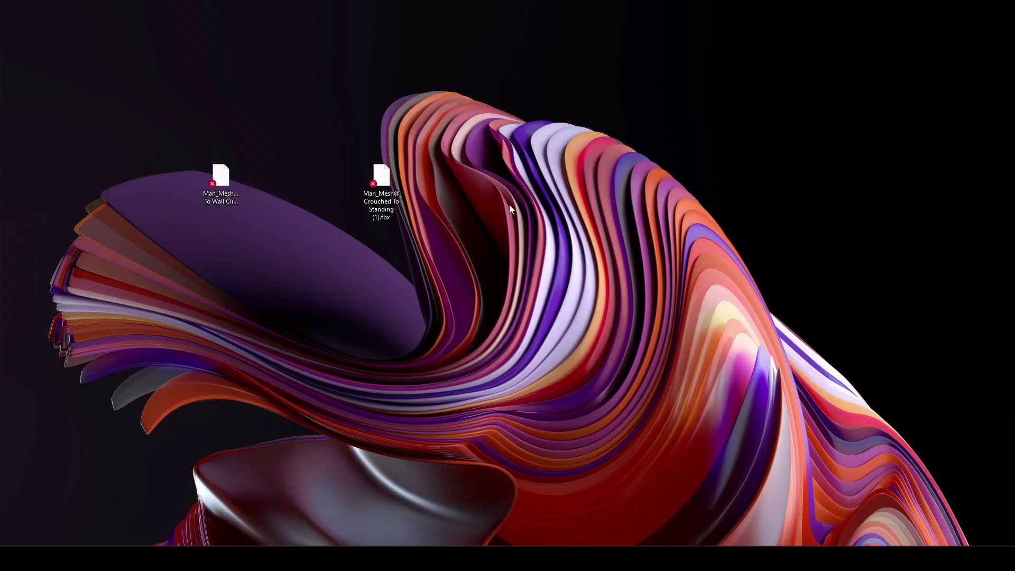
Rename the downloaded Crouched To Standing file to Stand.fbx
left_click_drag(434, 134, 382, 186)
right_click(377, 194)
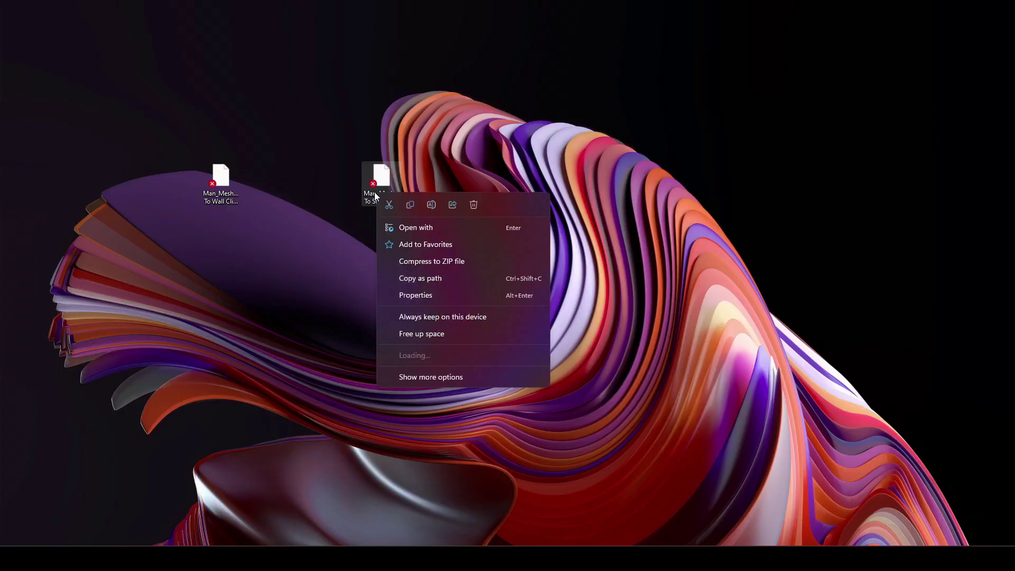
left_click(432, 205)
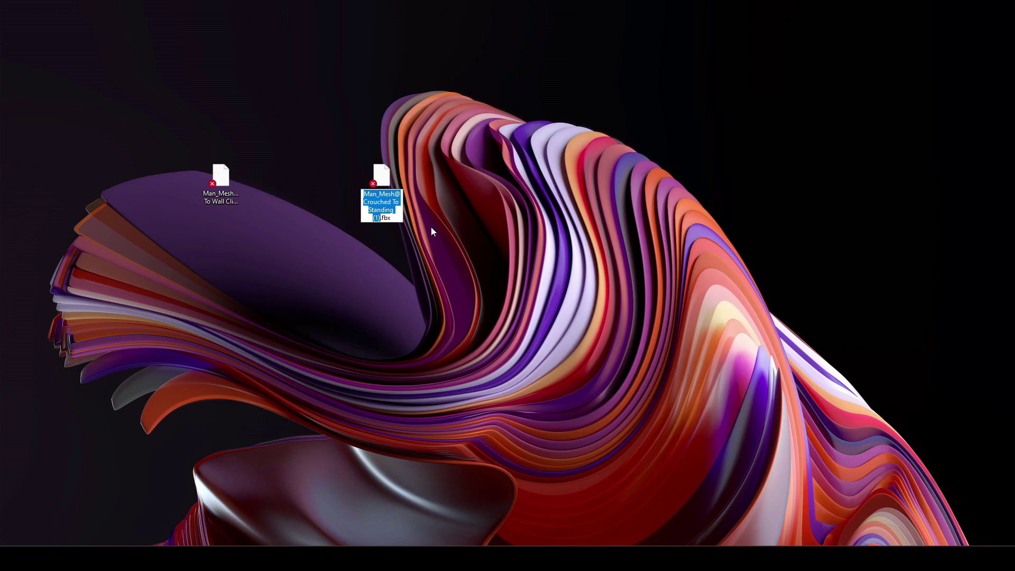
type("Stand")
key("Return")
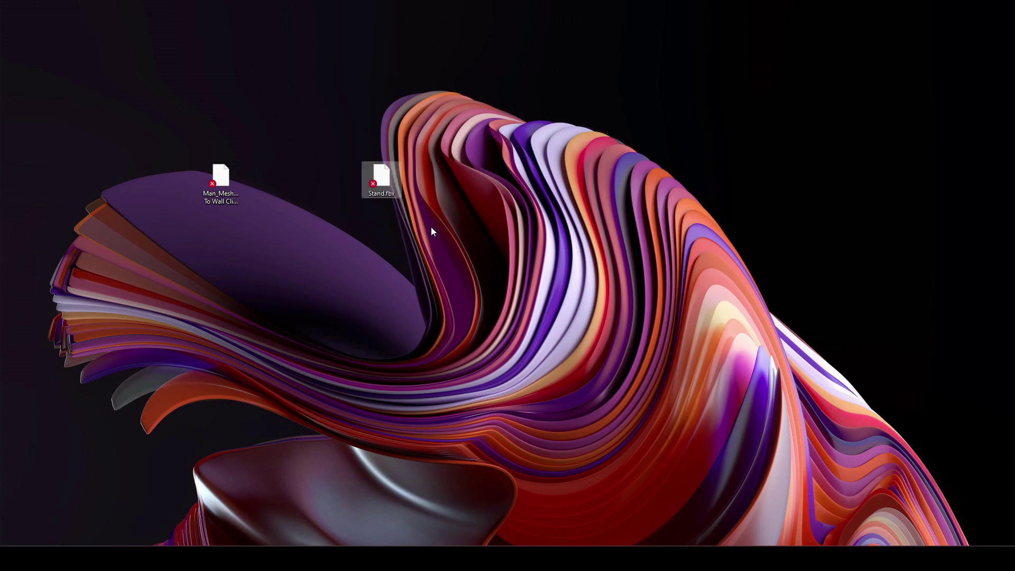
Rename the wall-climb file to ClimbUp.fbx and select both FBX files
left_click_drag(279, 130, 188, 237)
right_click(200, 173)
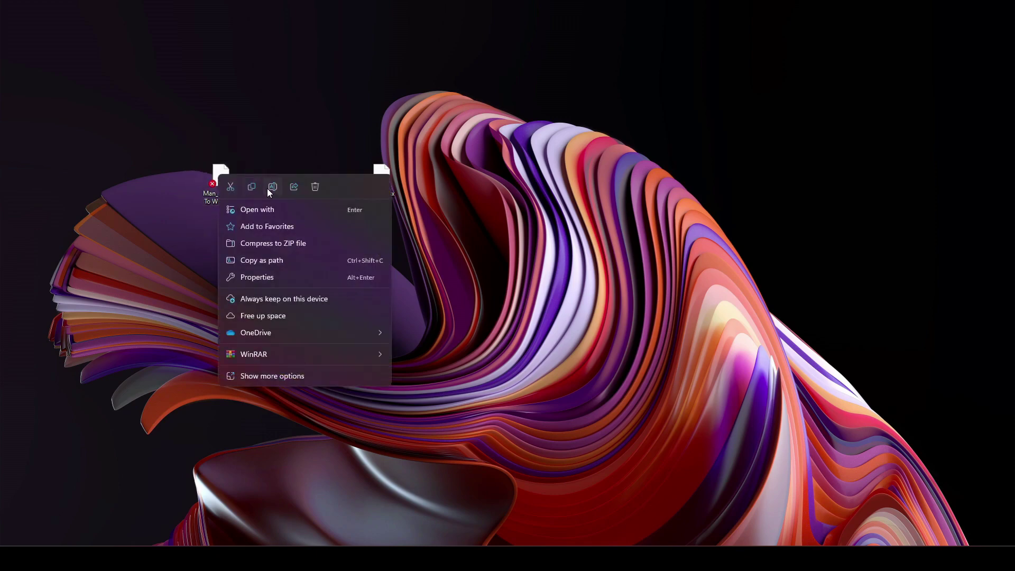
left_click(271, 191)
type("ClimbU")
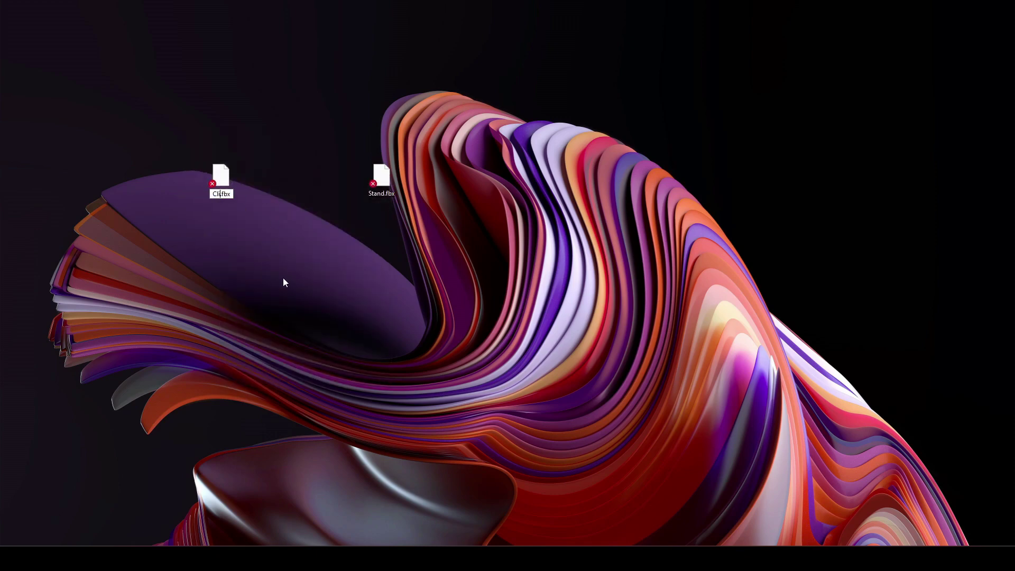
type("p")
key("Return")
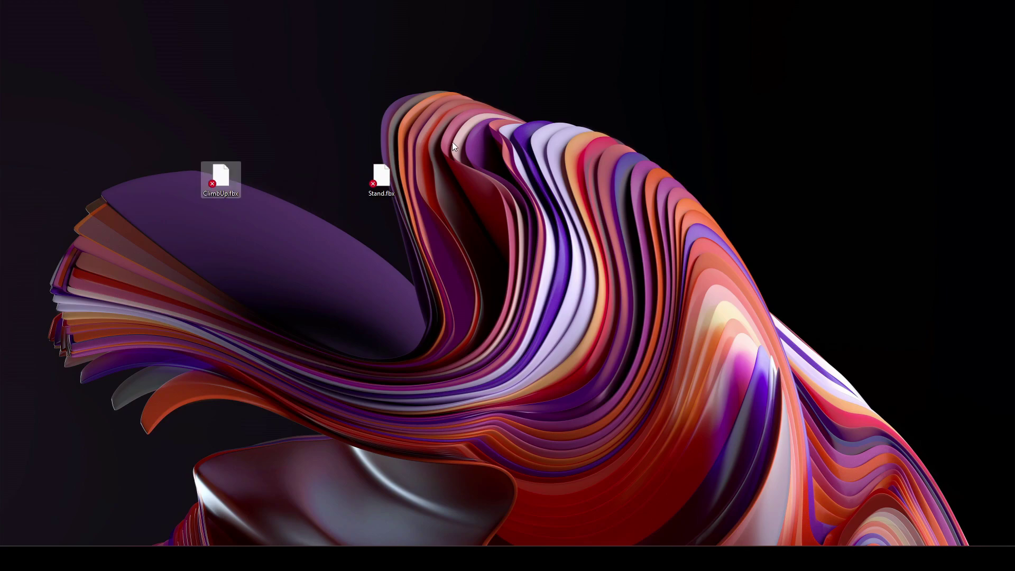
left_click_drag(479, 79, 114, 318)
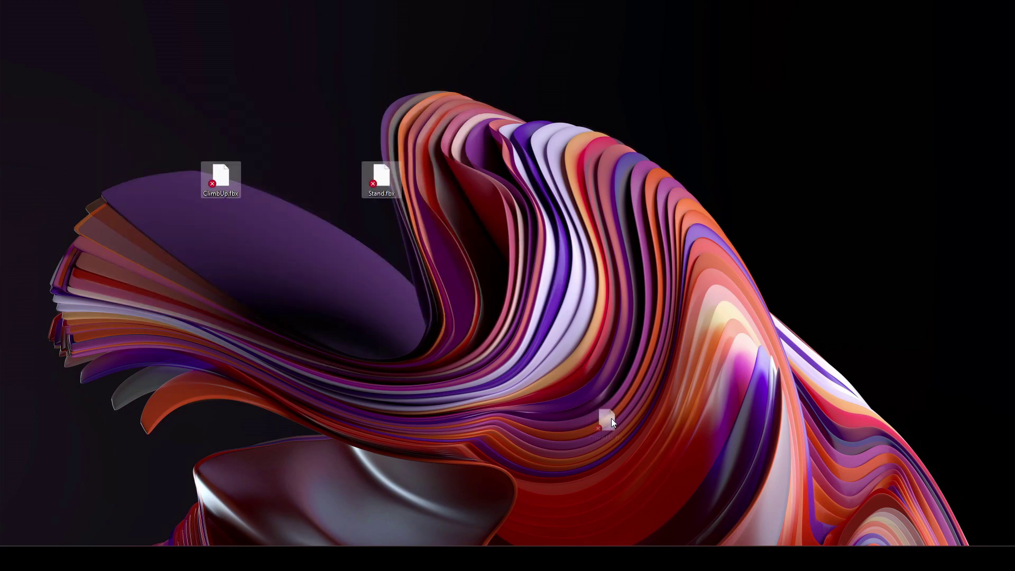
Import ClimbUp.fbx and Stand.fbx into Assets/Animations and select Stand to view its settings
left_click_drag(617, 540, 617, 539)
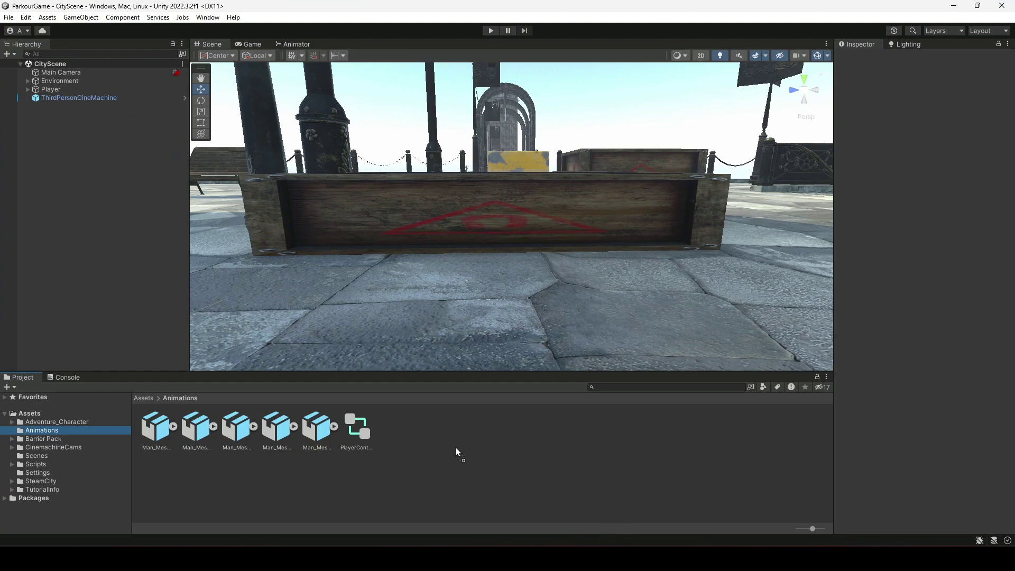
left_click_drag(434, 432, 435, 433)
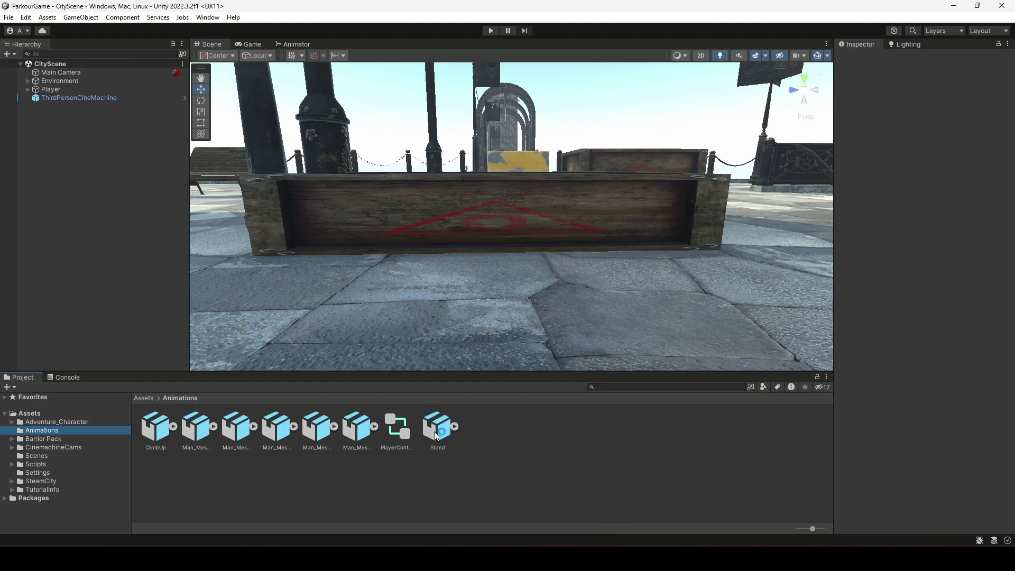
left_click(438, 434)
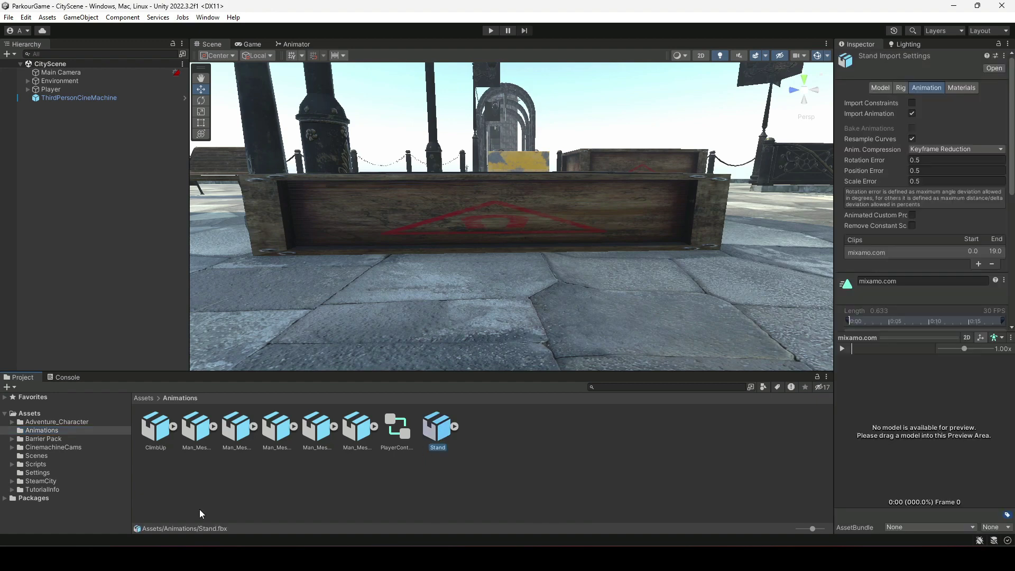
Set Stand's rig to Humanoid, copying the avatar from Man_MeshAvatar
left_click(162, 439)
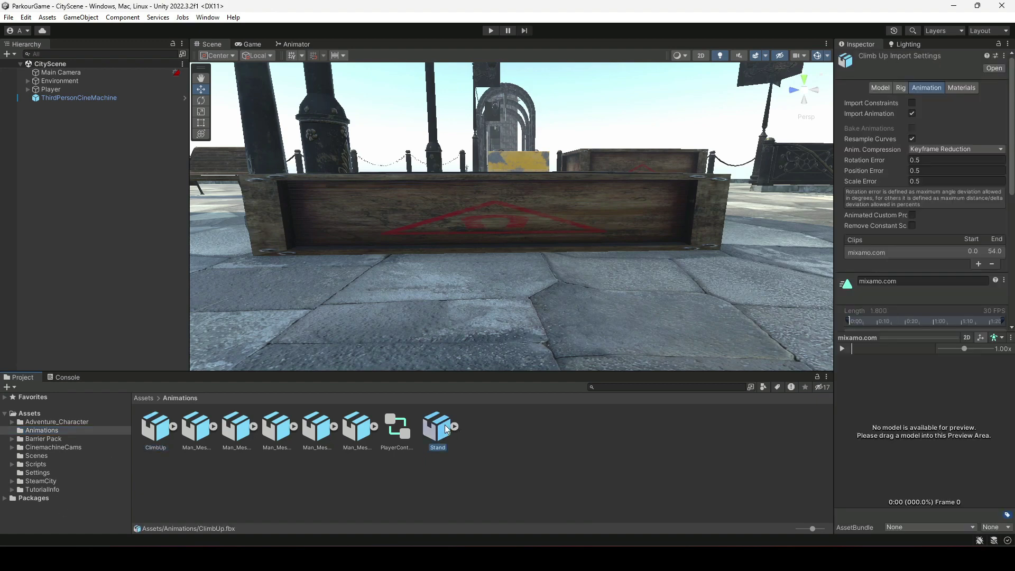
left_click(902, 89)
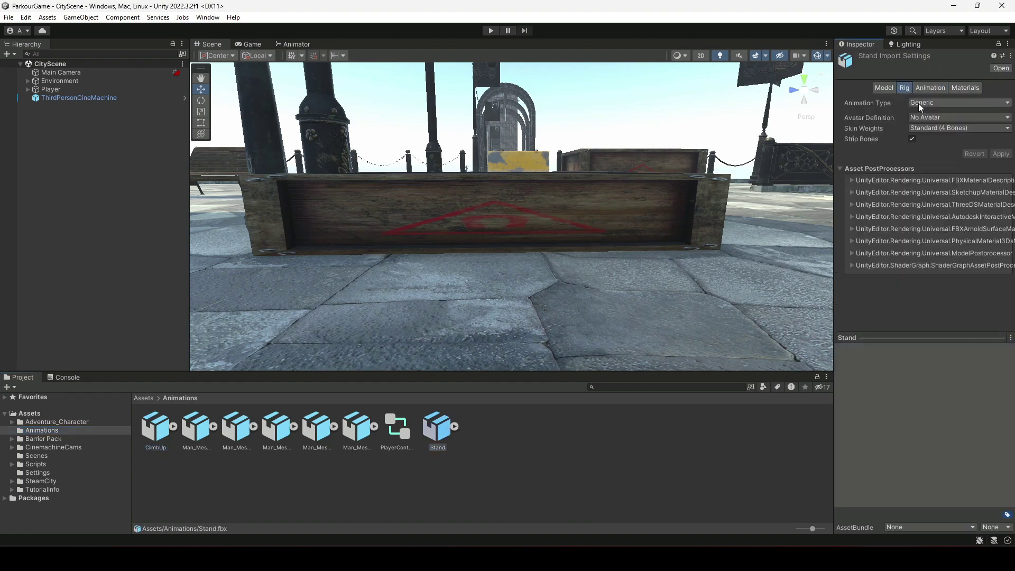
left_click(921, 105)
left_click(938, 151)
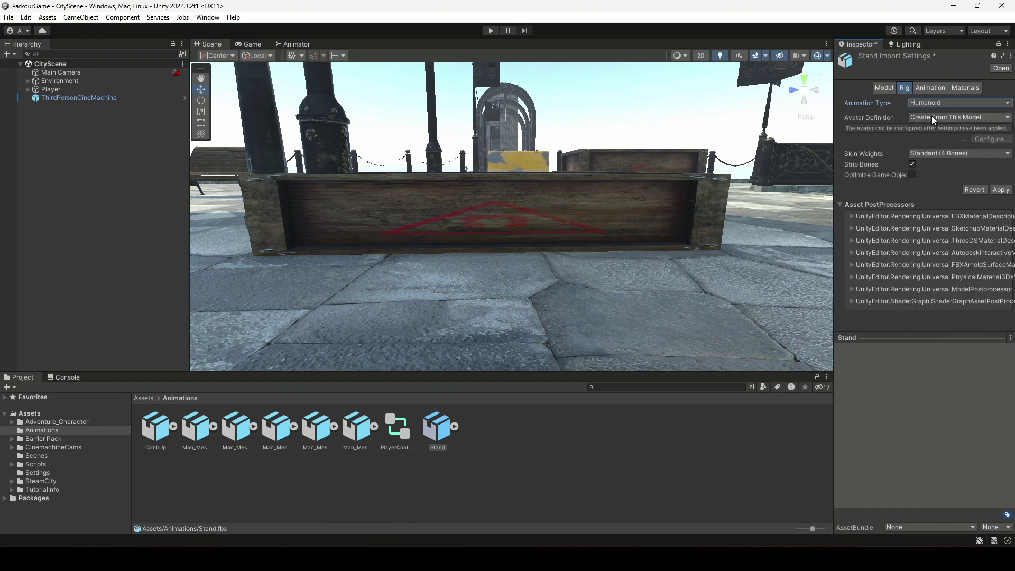
left_click(934, 118)
left_click(938, 153)
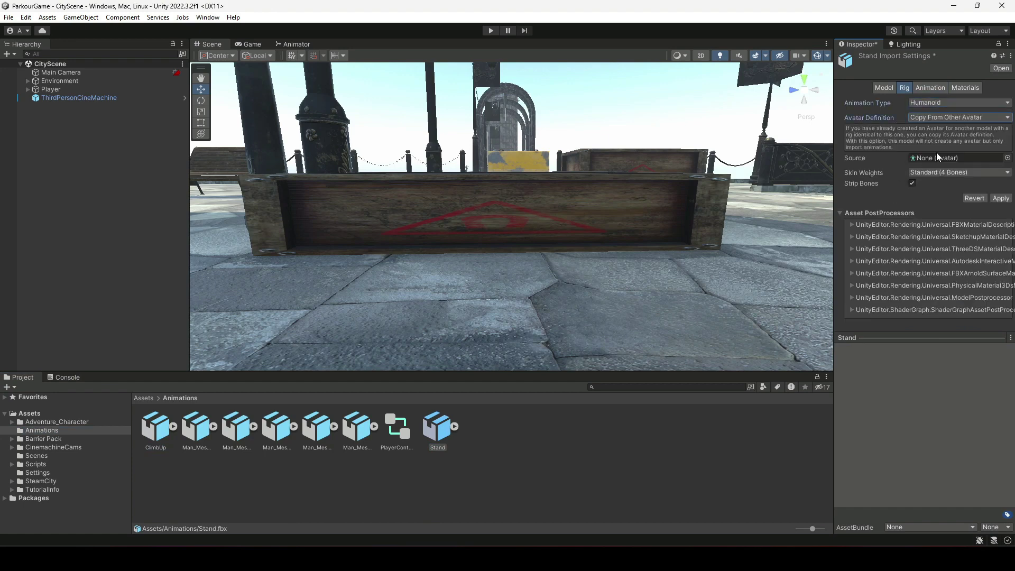
left_click(1008, 158)
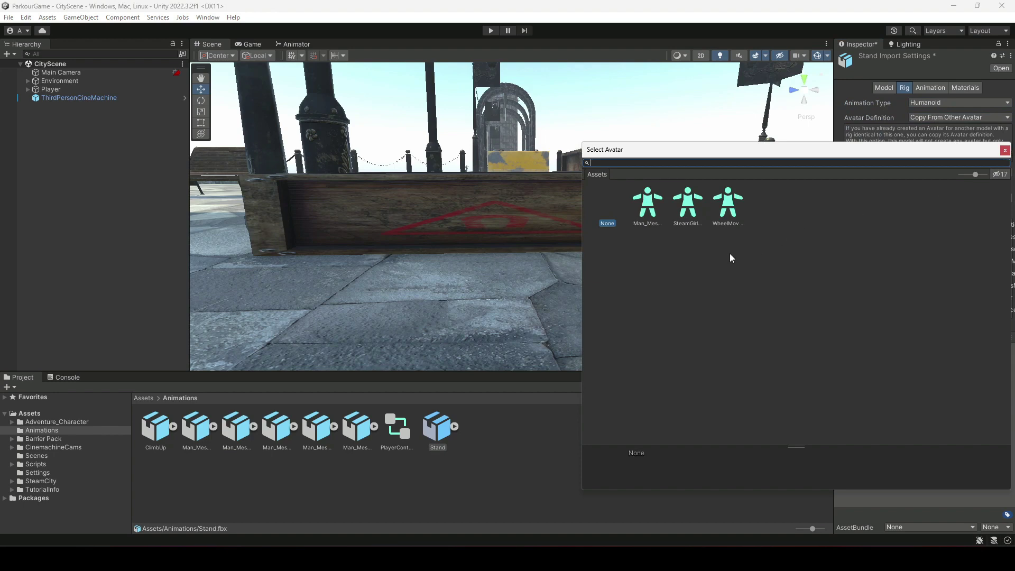
double_click(649, 209)
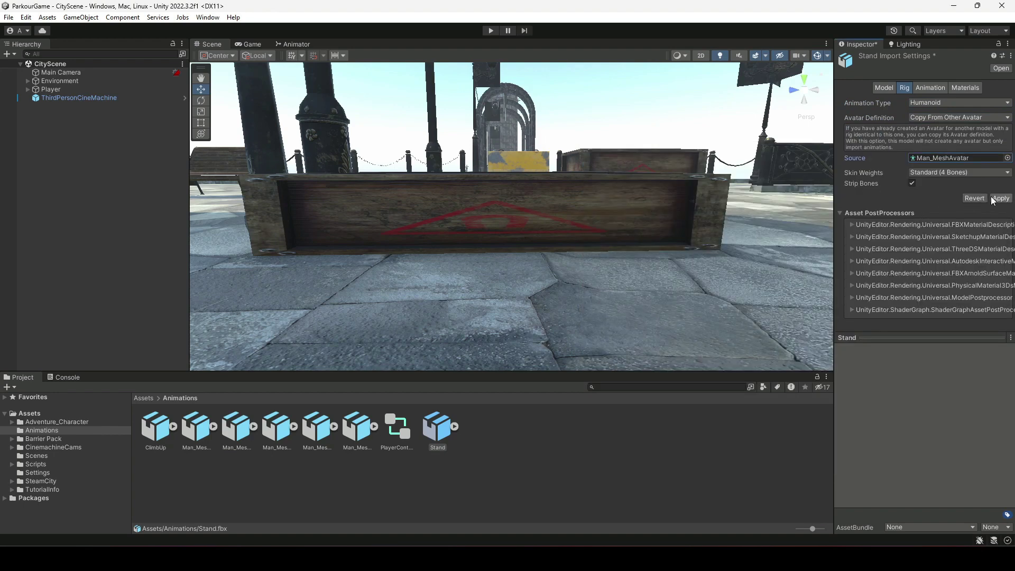
Play the Stand animation on a character in the preview, then show ClimbUp's rig settings
left_click(931, 87)
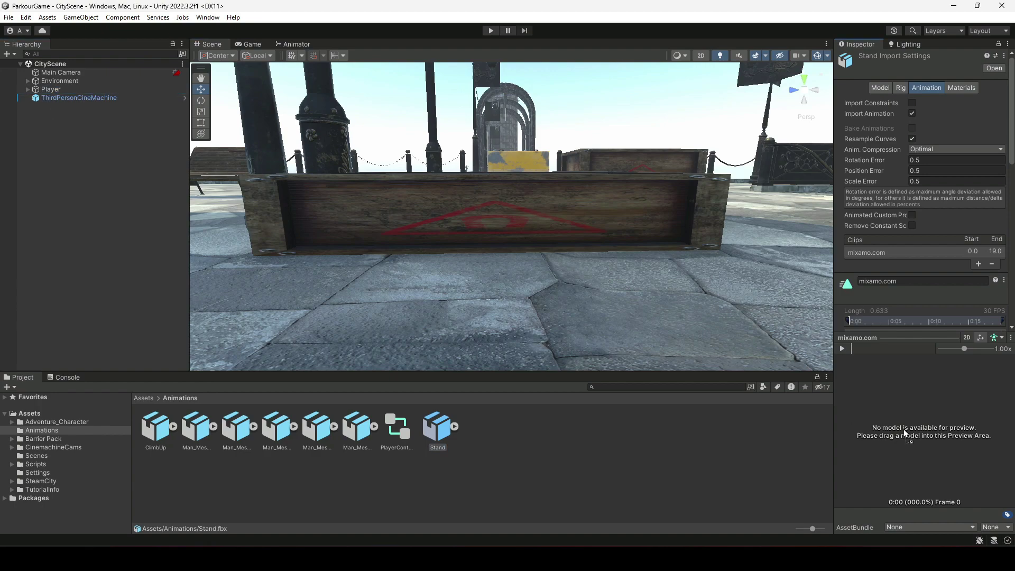
left_click_drag(906, 429, 906, 429)
left_click(843, 348)
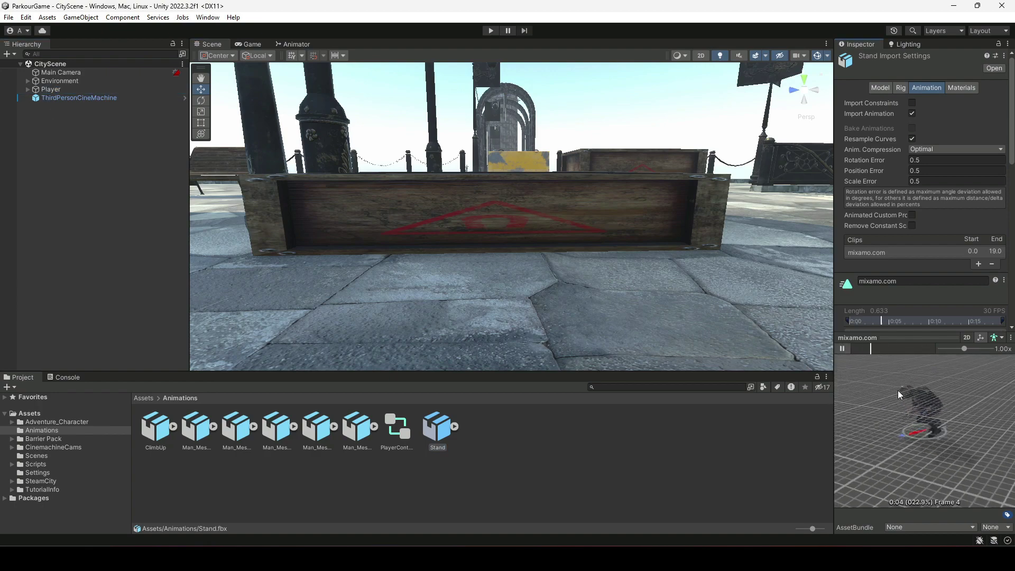
left_click(156, 428)
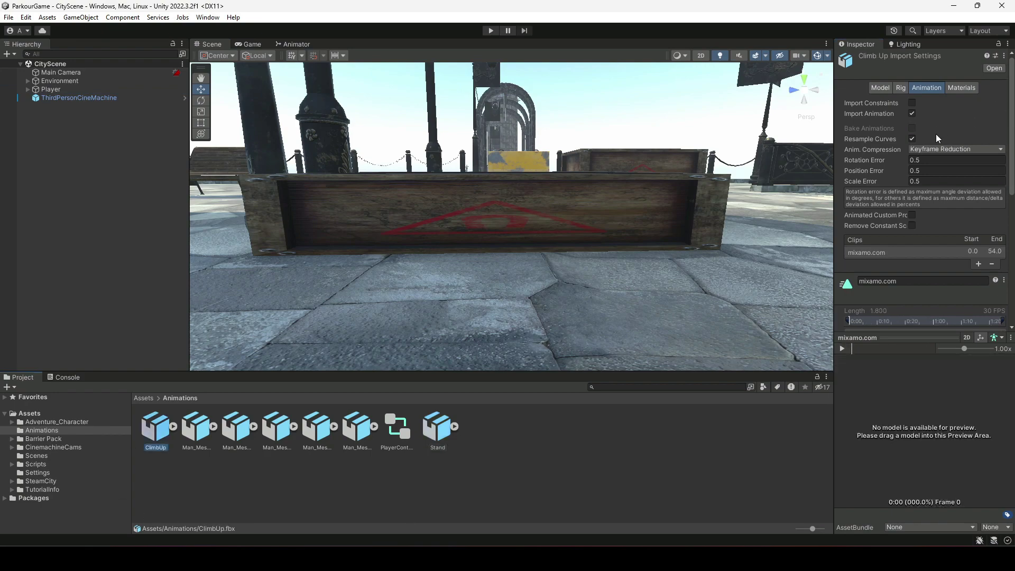
left_click(903, 89)
Set ClimbUp's rig to Humanoid with its avatar copied from Man_MeshAvatar
left_click(950, 105)
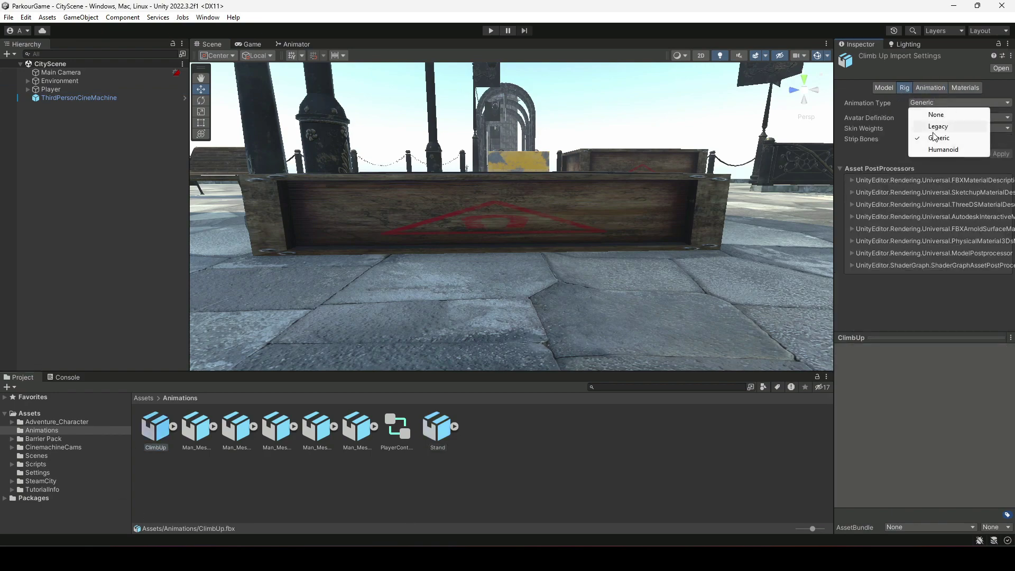
left_click(942, 150)
left_click(934, 117)
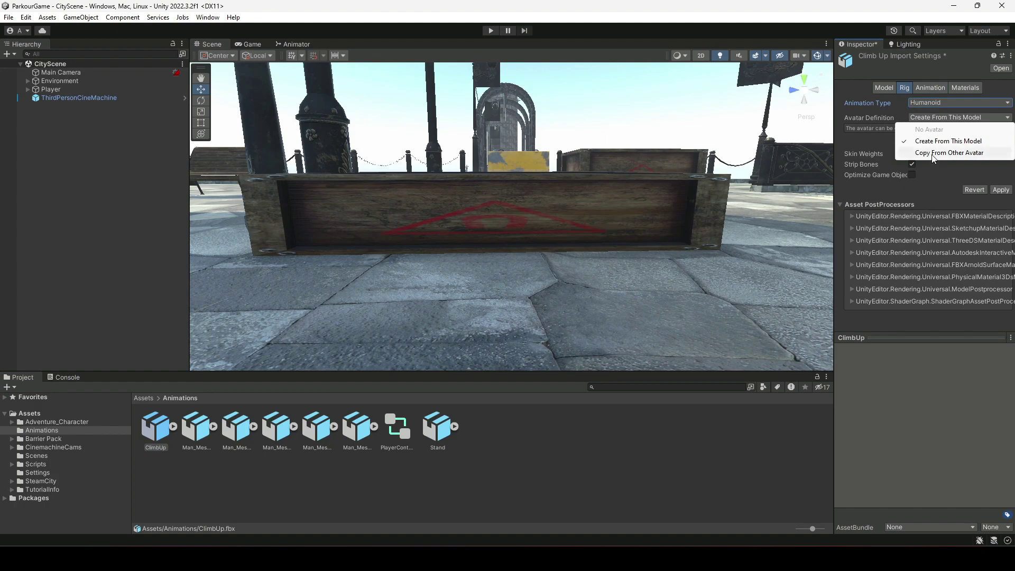
left_click(933, 153)
left_click(1007, 158)
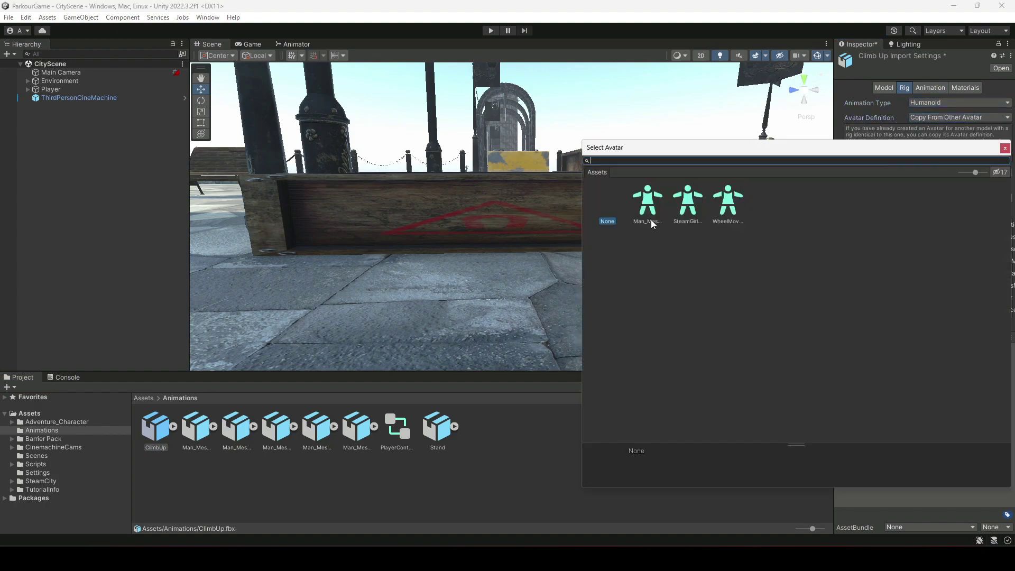
double_click(652, 221)
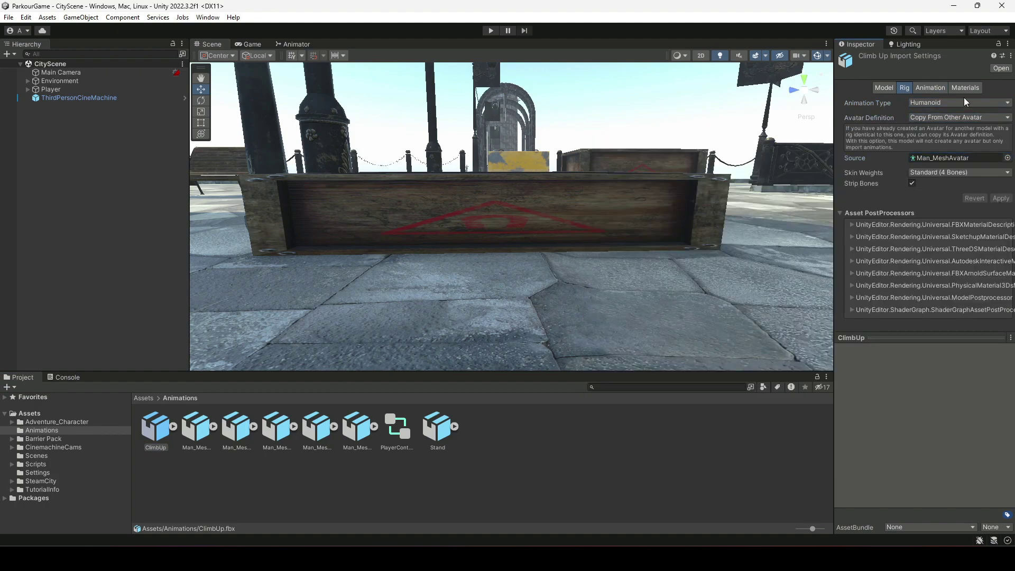
left_click(935, 87)
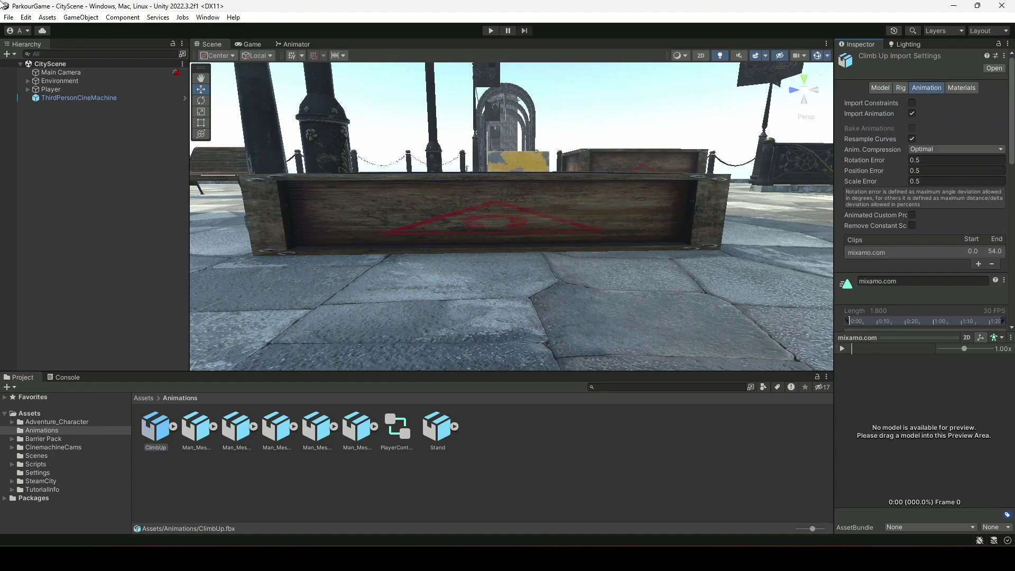
Preview ClimbUp on the Player character, trying a later start point then undoing it
left_click_drag(86, 90, 939, 440)
left_click(842, 348)
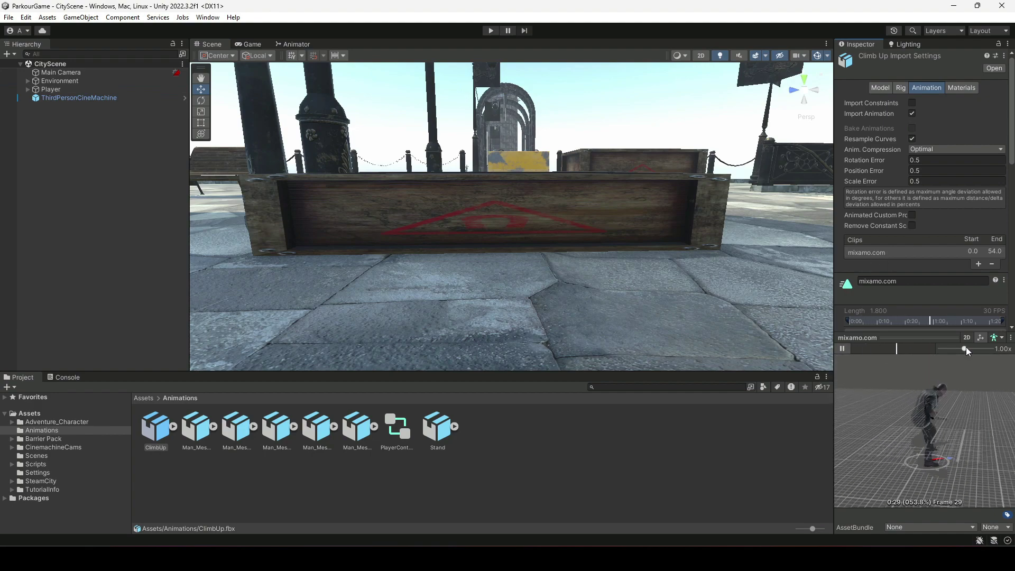
left_click(843, 348)
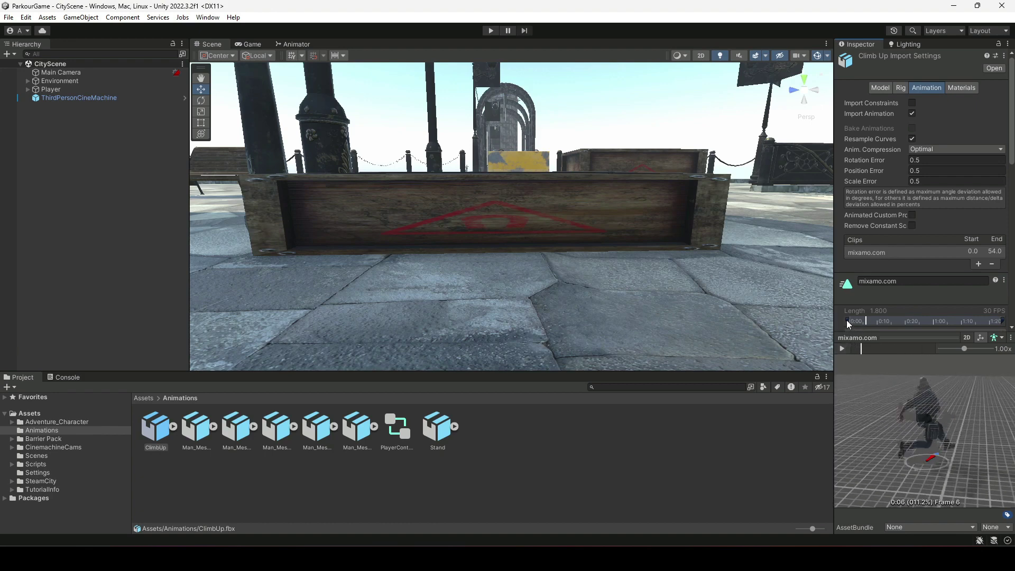
left_click_drag(846, 319, 887, 331)
key("ctrl+z")
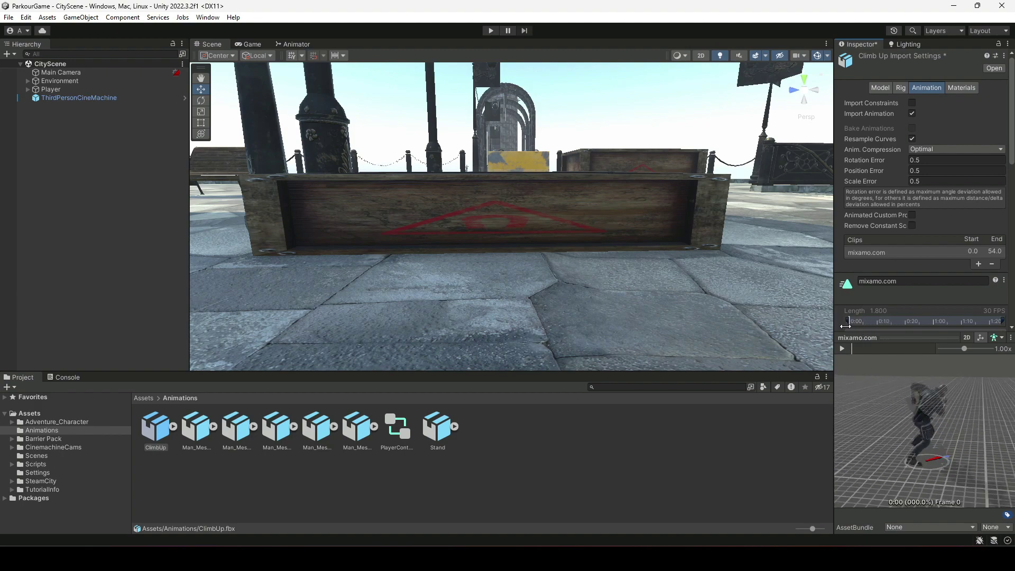
Bake ClimbUp's root rotation based on Original, base root Y position on Feet, and apply
scroll(915, 261, "down", 8)
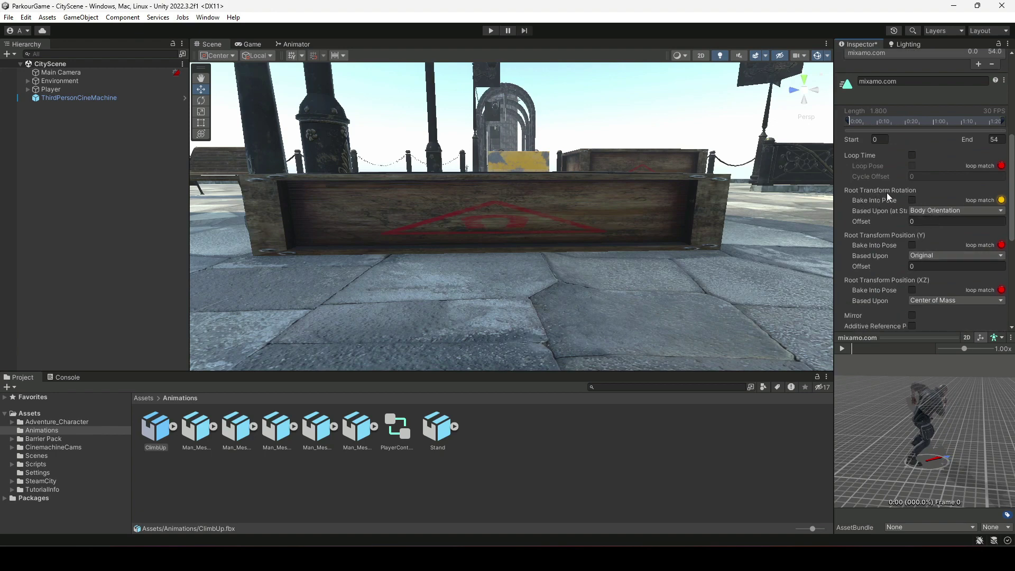
left_click(920, 209)
left_click(924, 218)
left_click(927, 257)
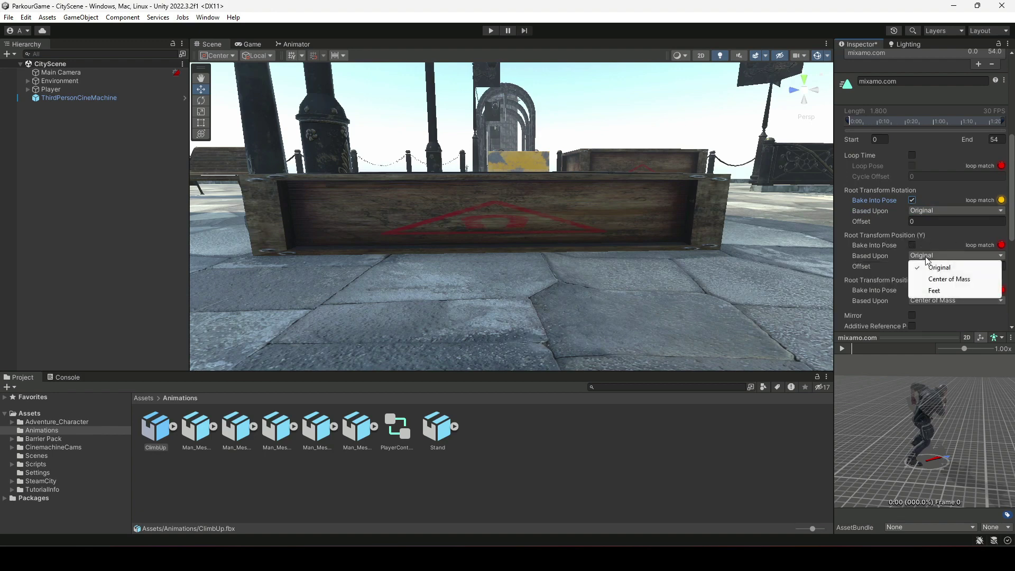
left_click(933, 291)
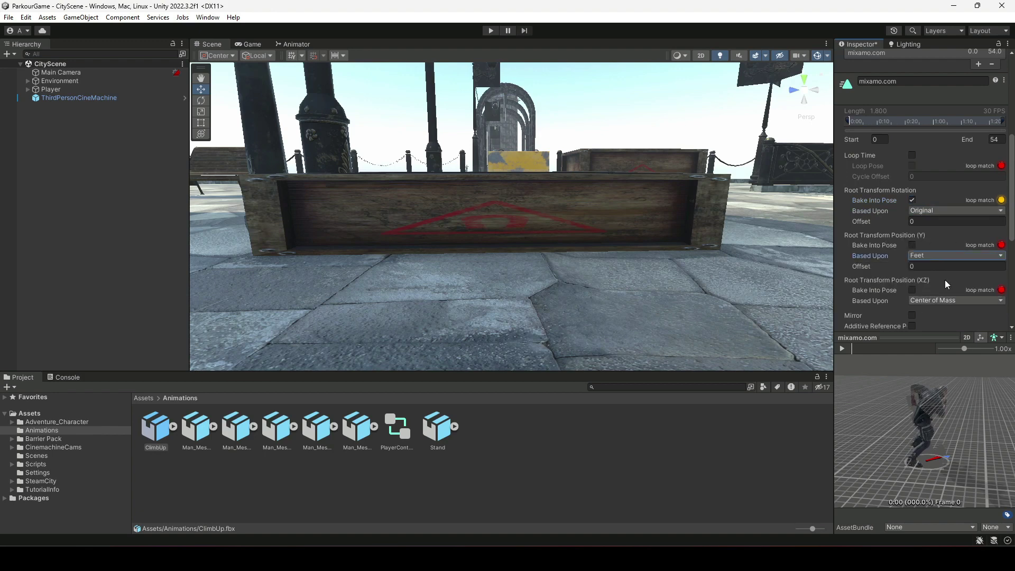
scroll(947, 285, "down", 5)
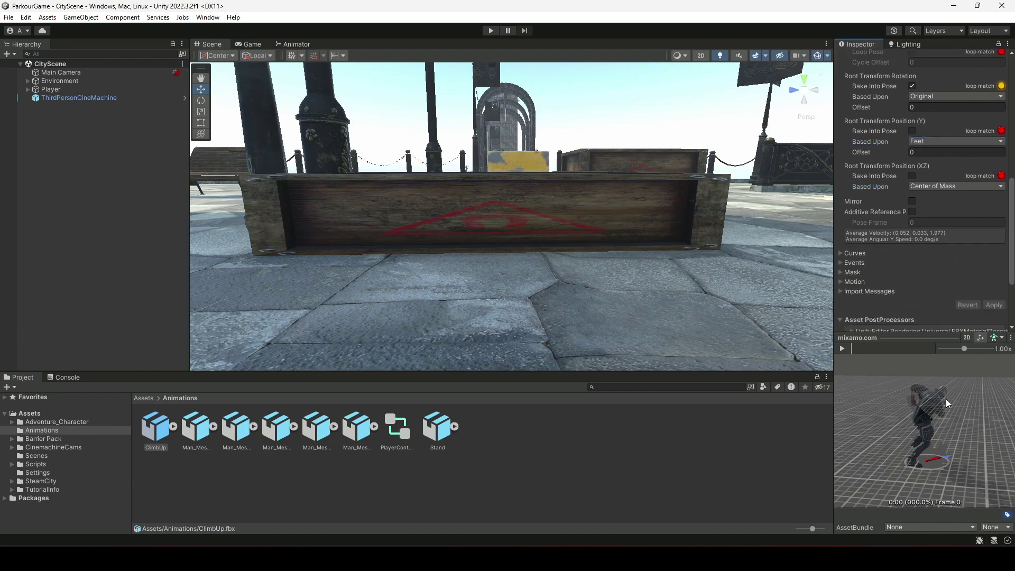
left_click(156, 430)
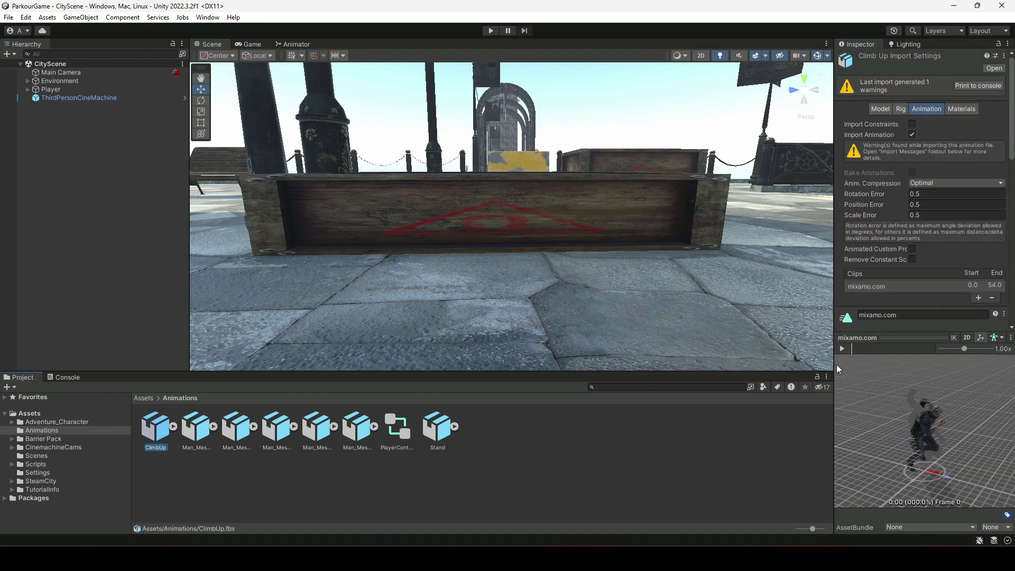
Set the ClimbUp clip's start frame to 7 and replay the preview from the beginning
left_click(842, 348)
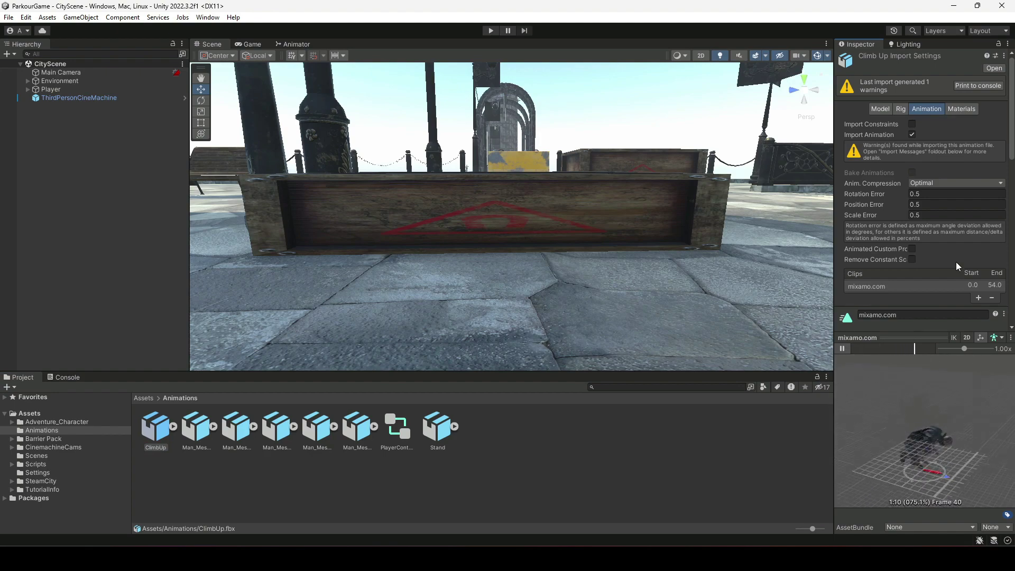
scroll(881, 284, "down", 5)
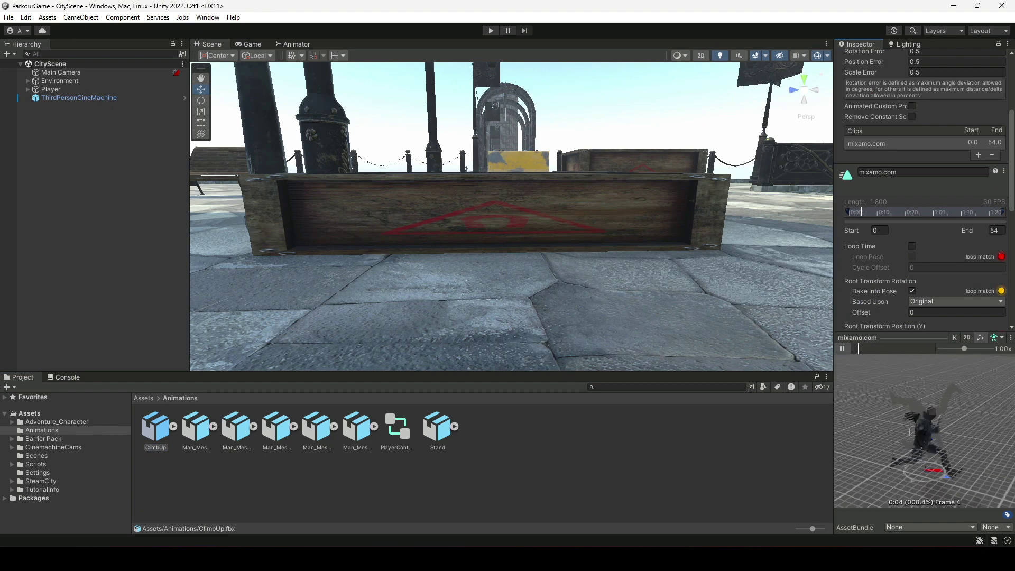
left_click(844, 347)
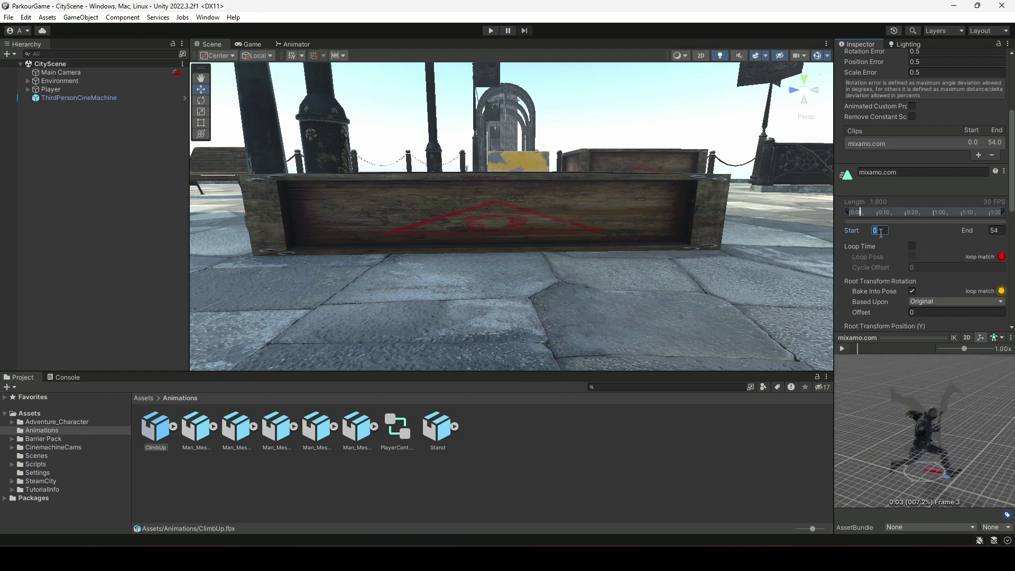
type("7")
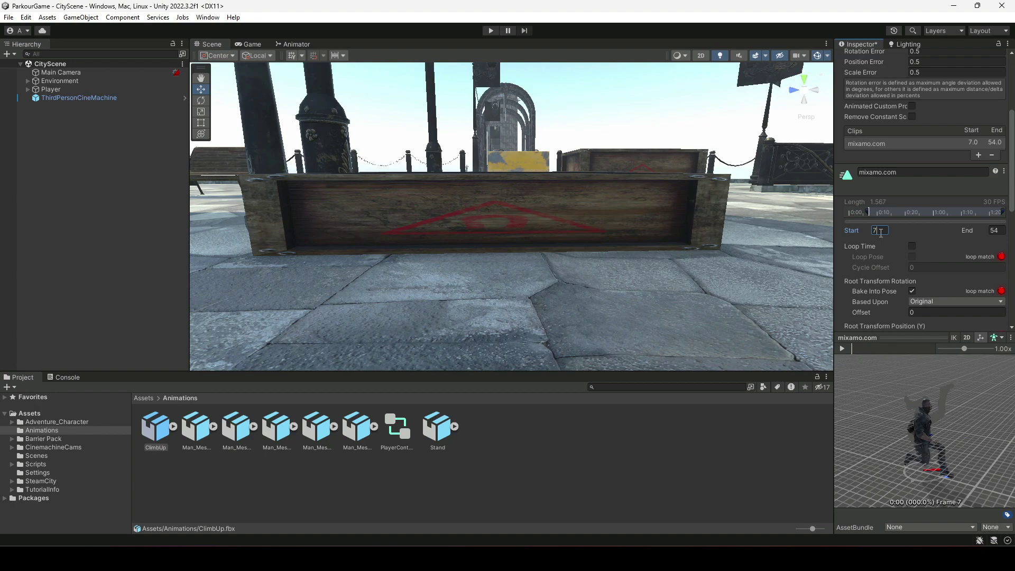
left_click(843, 349)
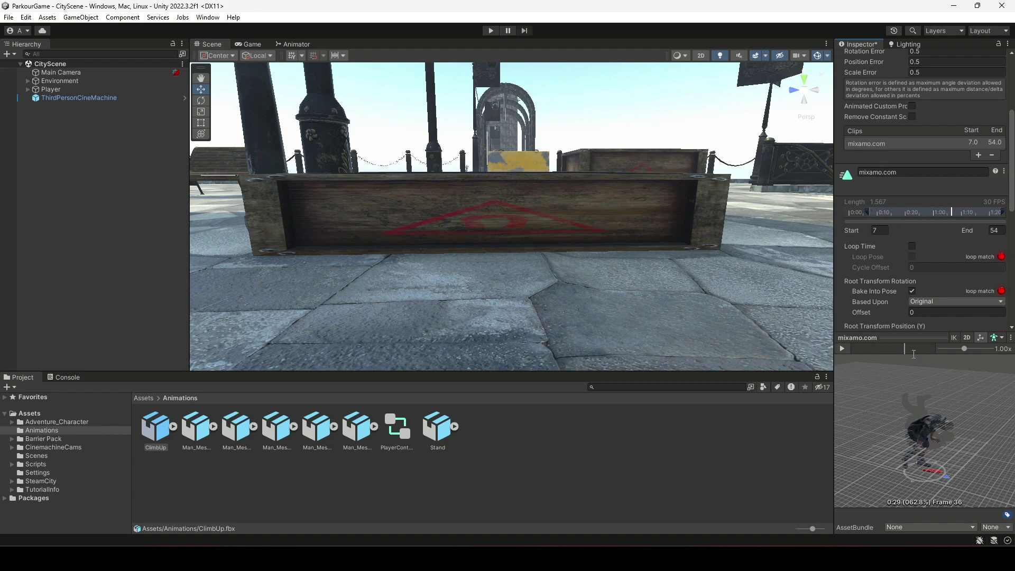
left_click_drag(904, 346, 852, 347)
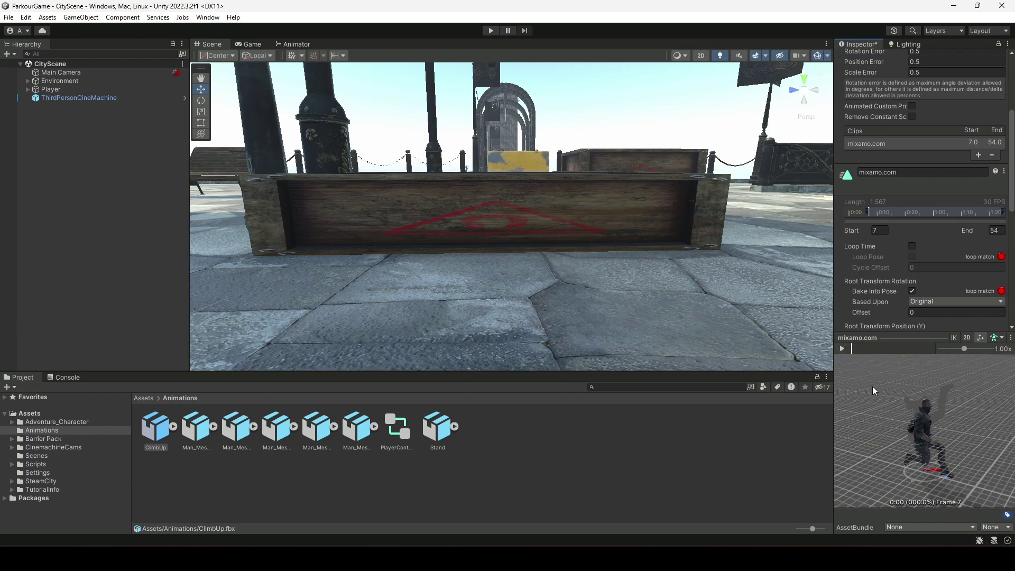
left_click(843, 348)
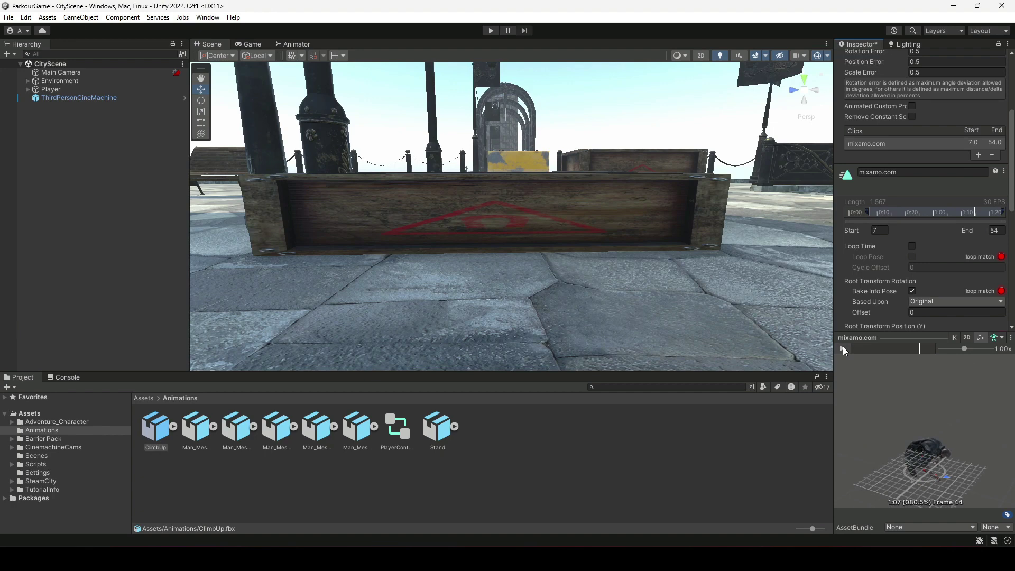
Set the ClimbUp clip's end frame to 50, check the clip end in the preview, and apply
left_click(1002, 231)
type("50")
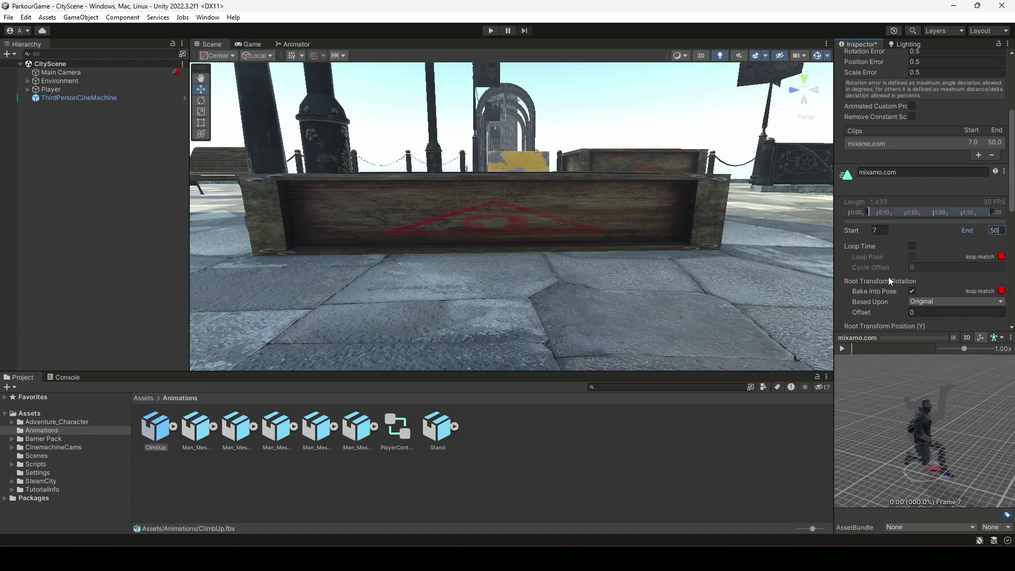
left_click(843, 350)
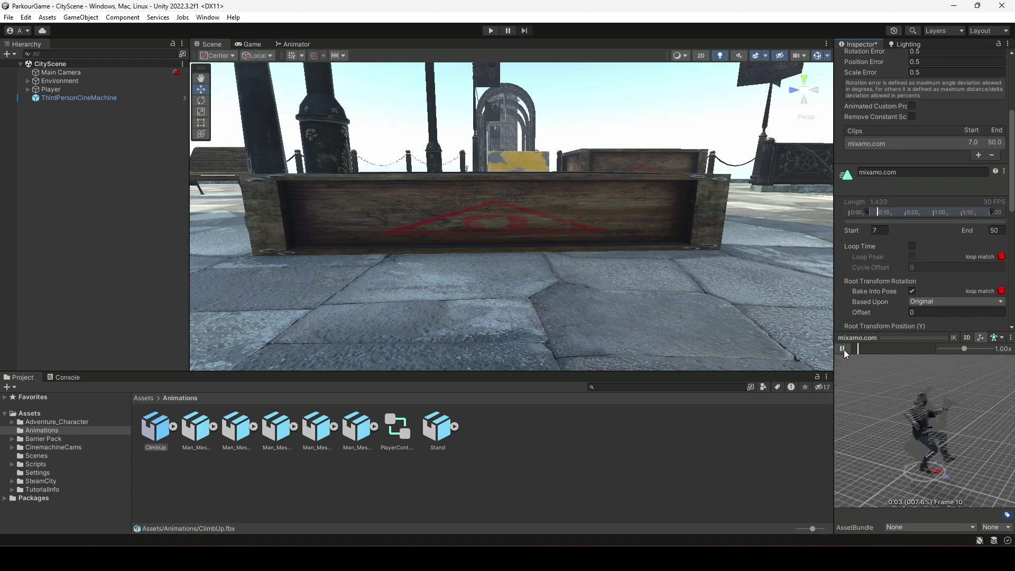
left_click(844, 349)
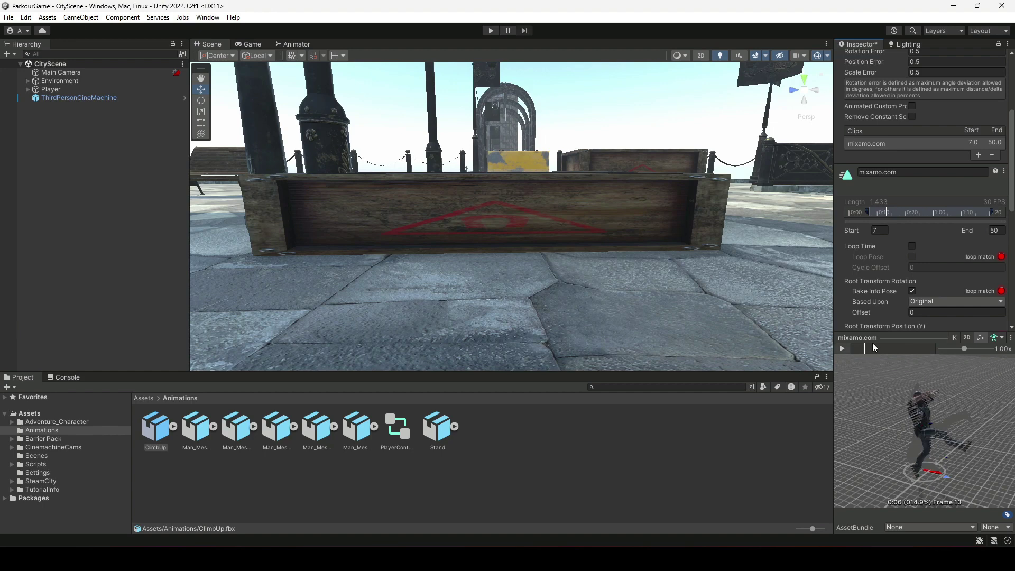
left_click_drag(865, 347, 934, 351)
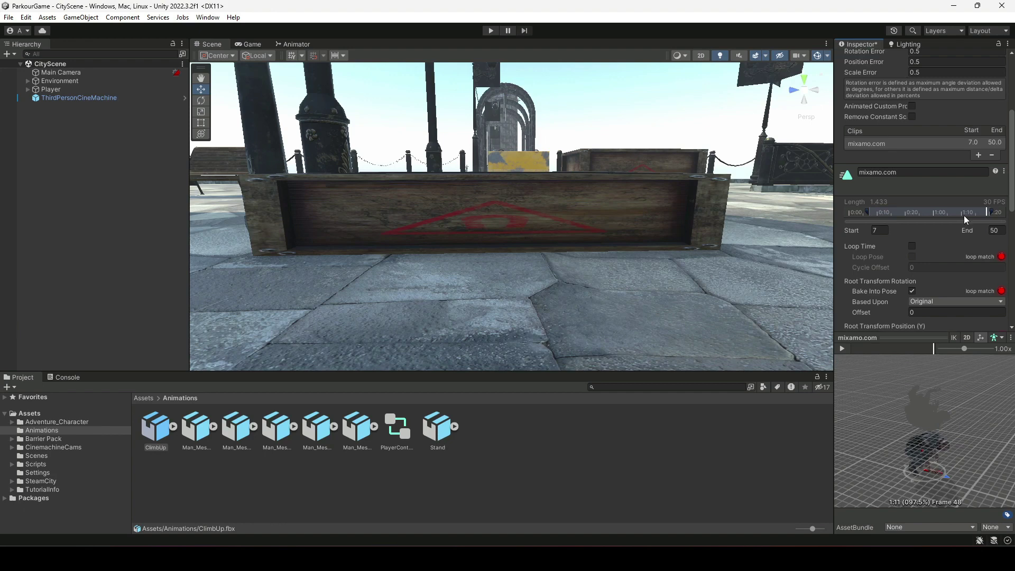
scroll(951, 253, "down", 10)
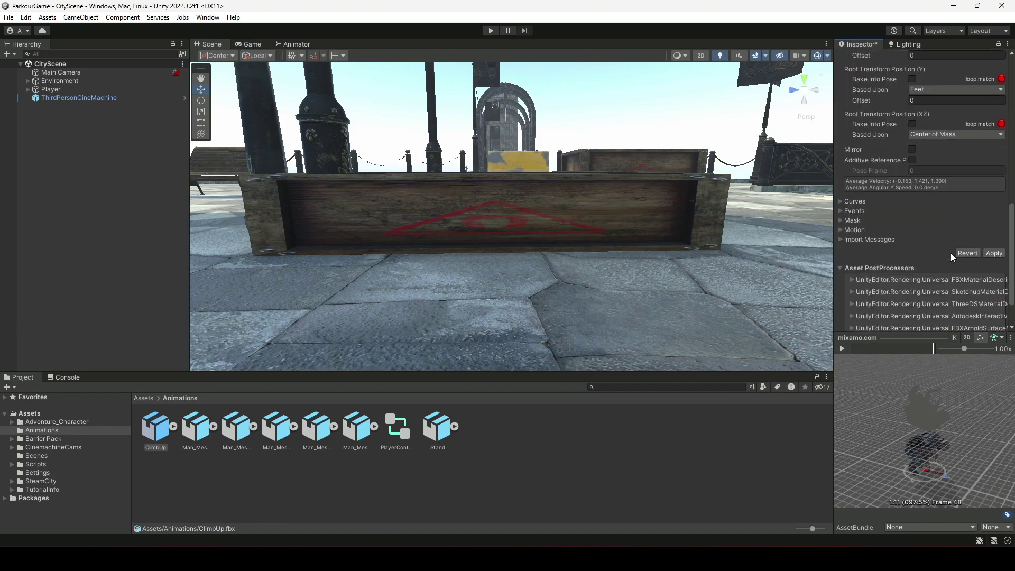
left_click(993, 225)
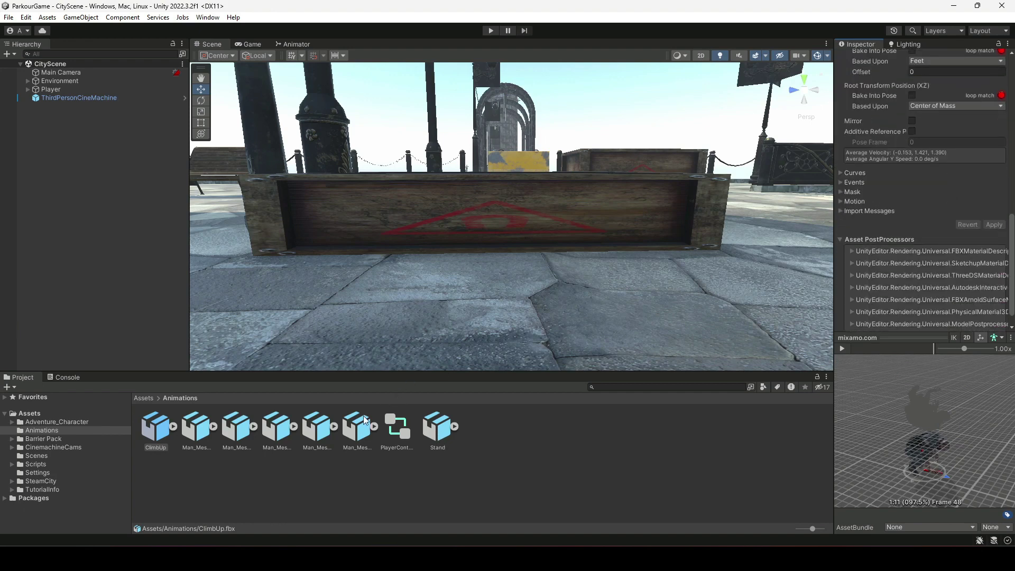
Trim the Stand clip to frames 3–15, preview it, and apply the change
left_click(444, 430)
scroll(902, 251, "up", 8)
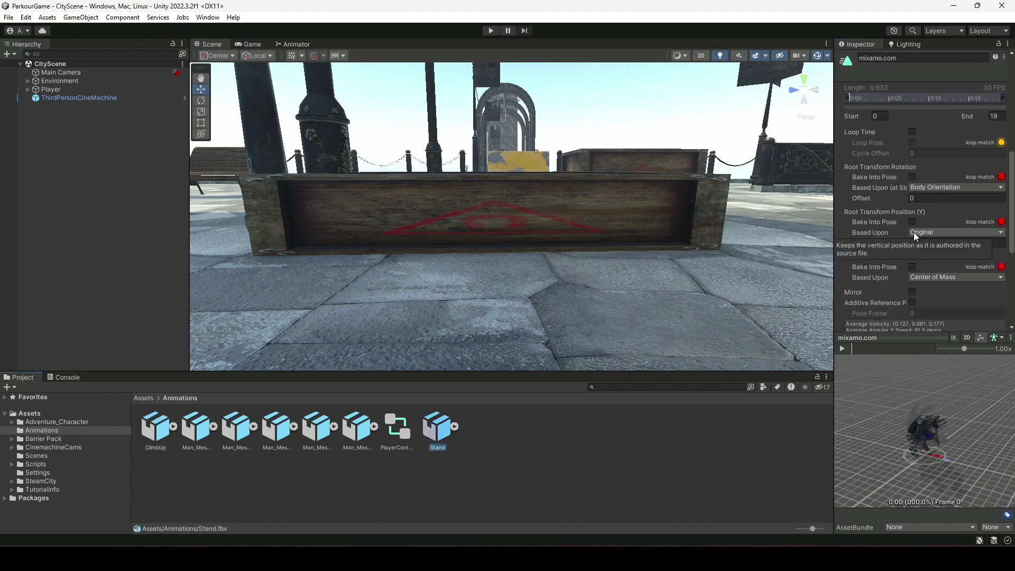
left_click(886, 115)
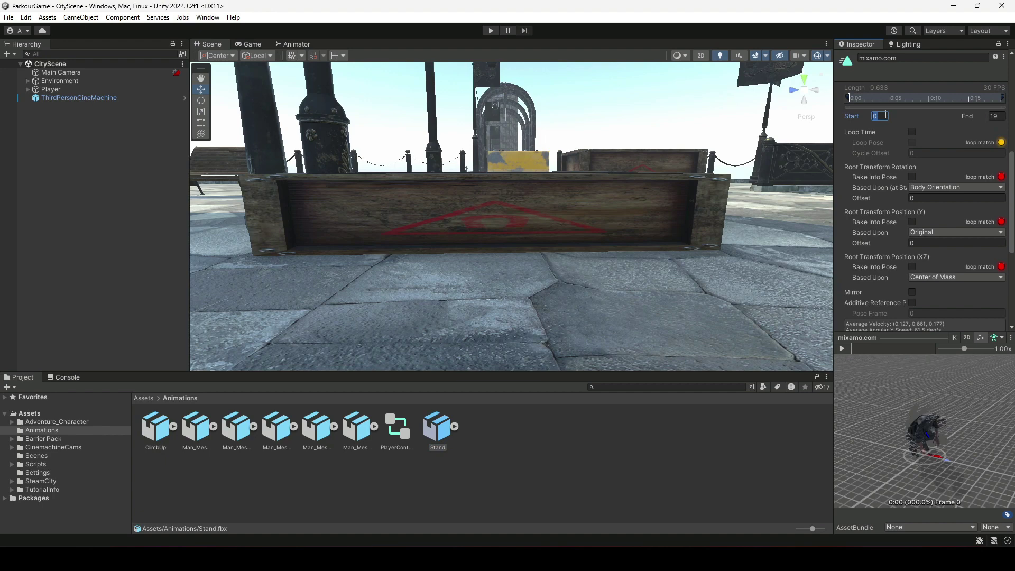
type("3")
left_click(1000, 114)
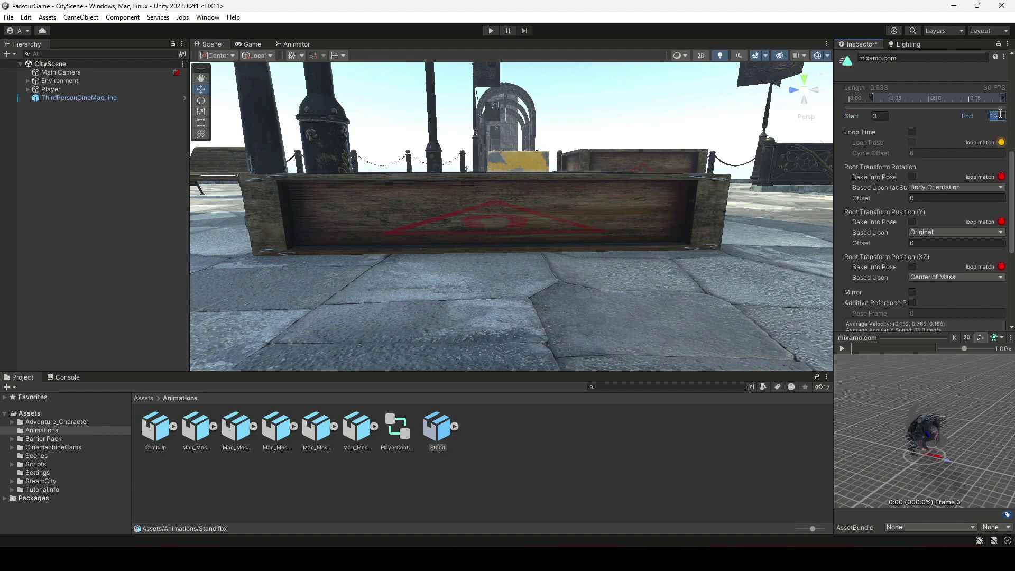
type("15")
left_click(844, 349)
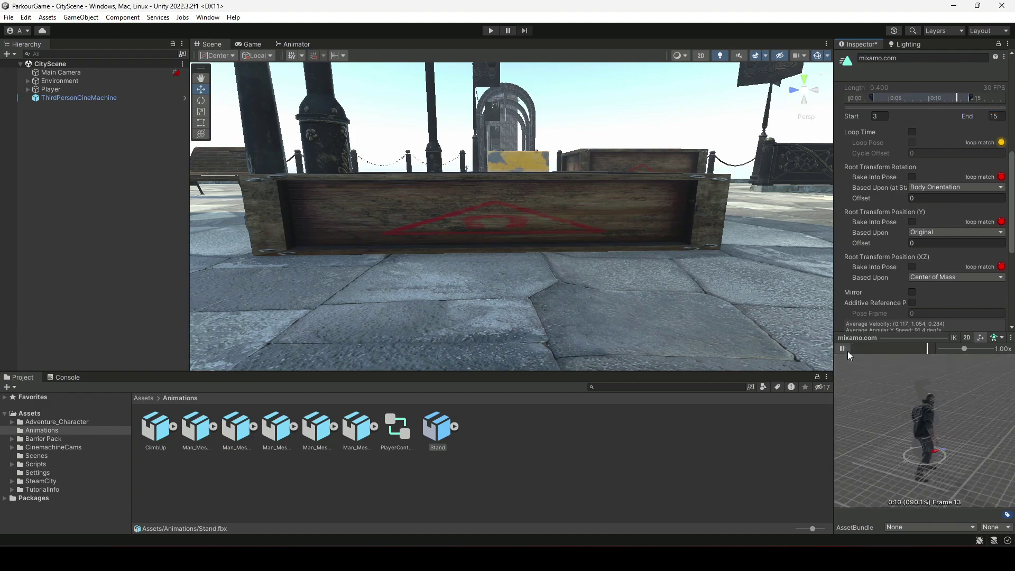
scroll(903, 257, "down", 5)
left_click(994, 282)
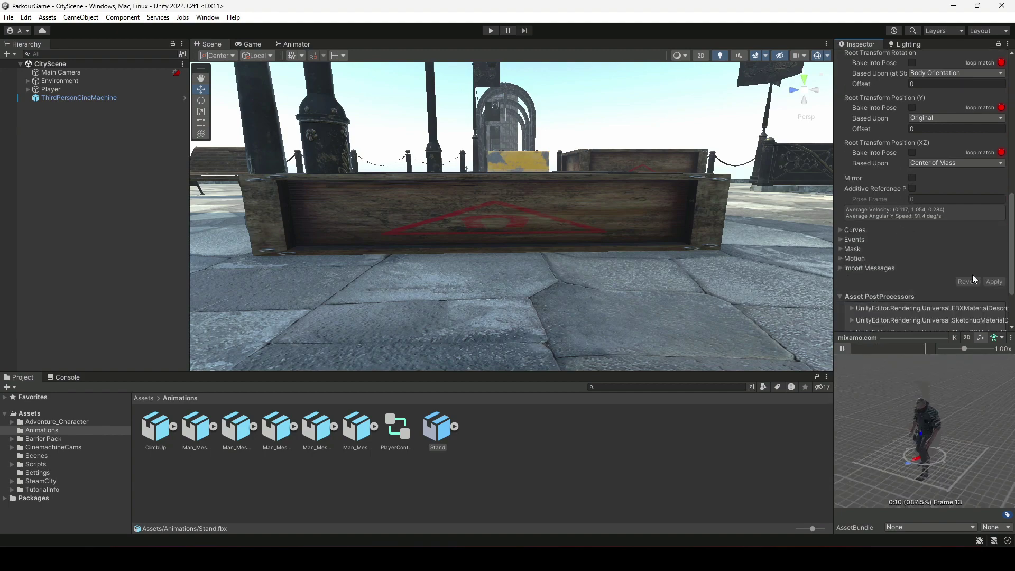
scroll(957, 243, "up", 5)
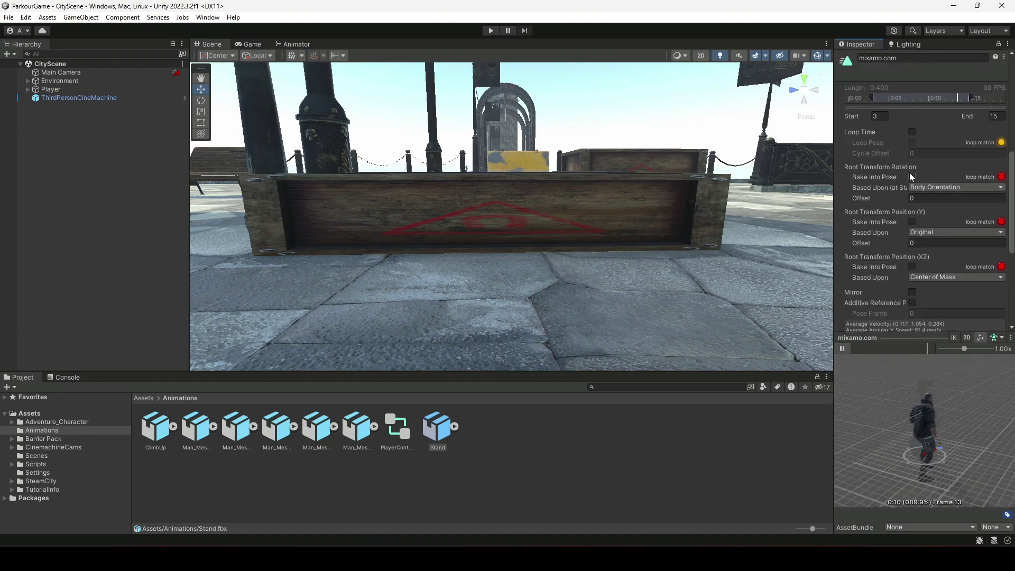
Bake Stand's root rotation into pose based on Original, set Position (Y) to Feet, and apply
left_click(912, 176)
left_click(924, 189)
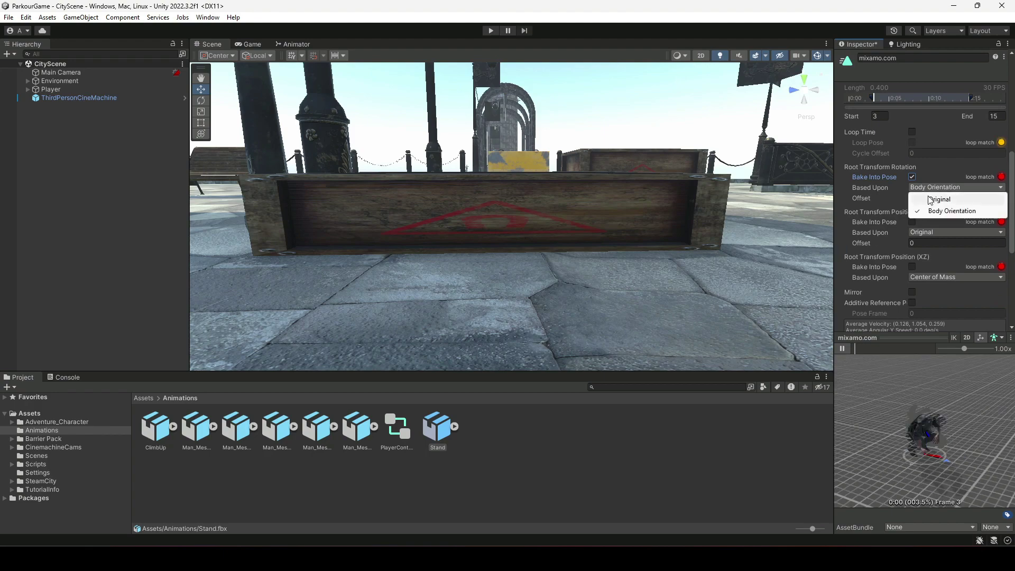
left_click(931, 198)
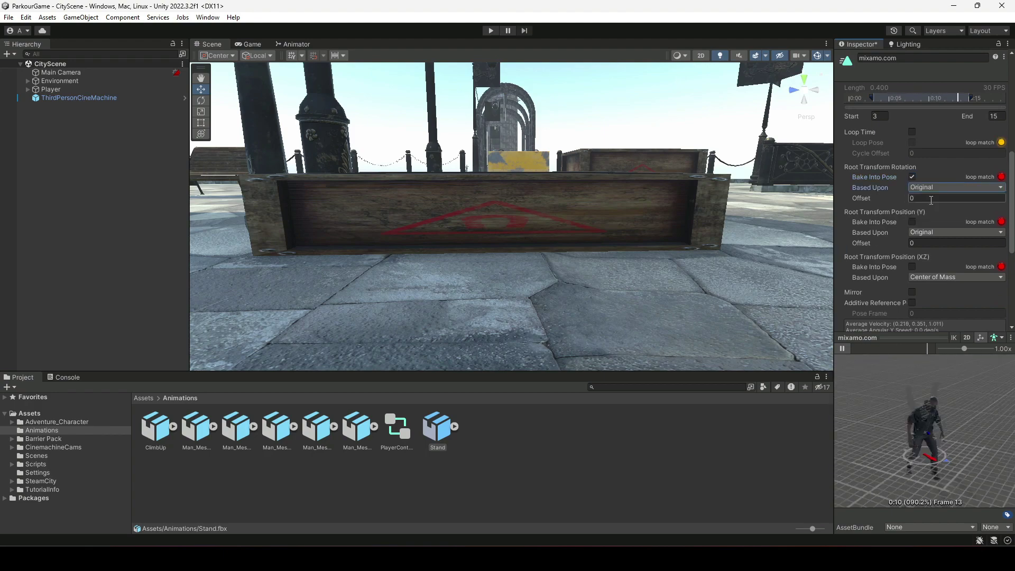
left_click(928, 232)
left_click(935, 267)
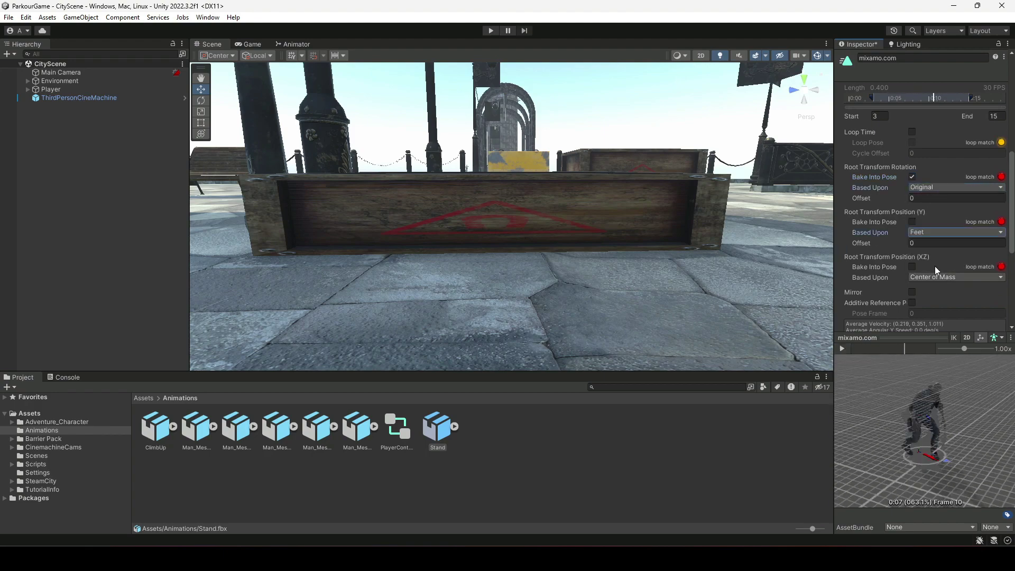
scroll(936, 267, "down", 5)
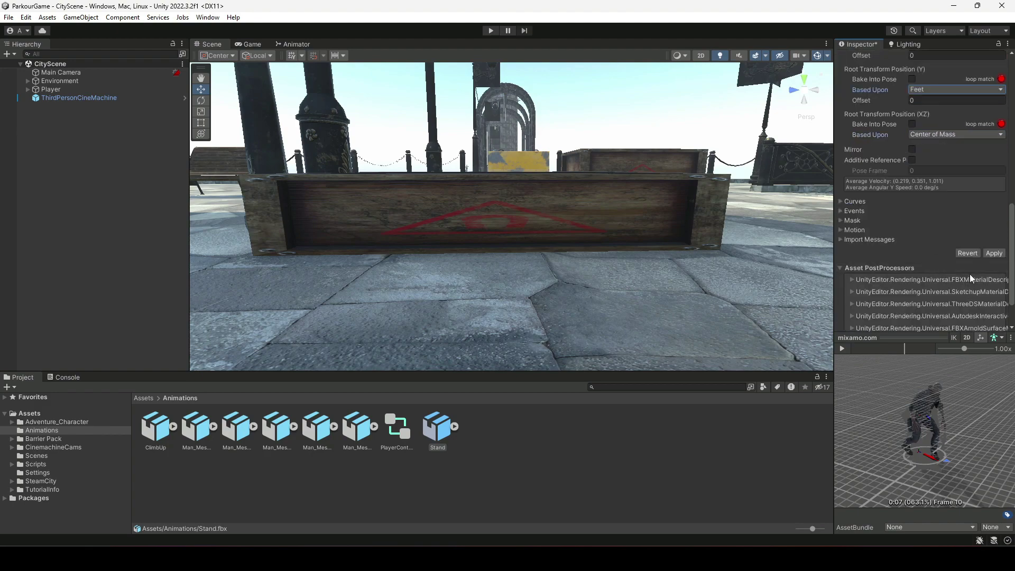
left_click(994, 254)
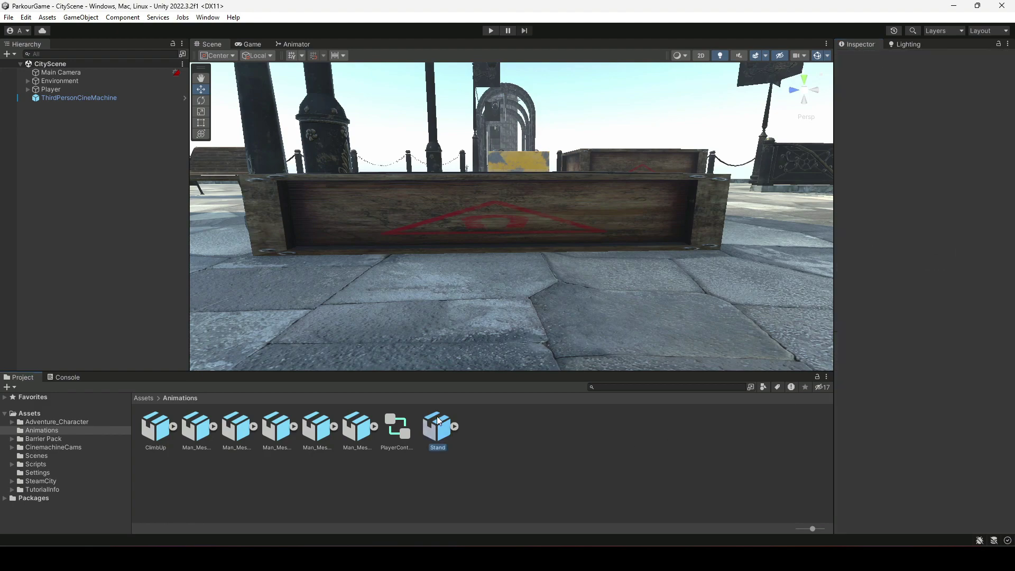
left_click(842, 349)
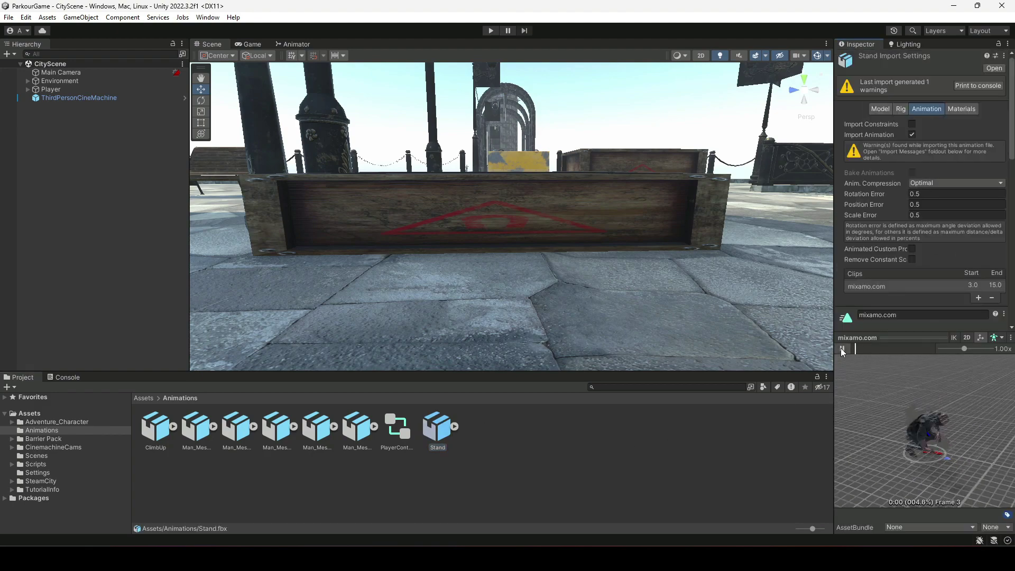